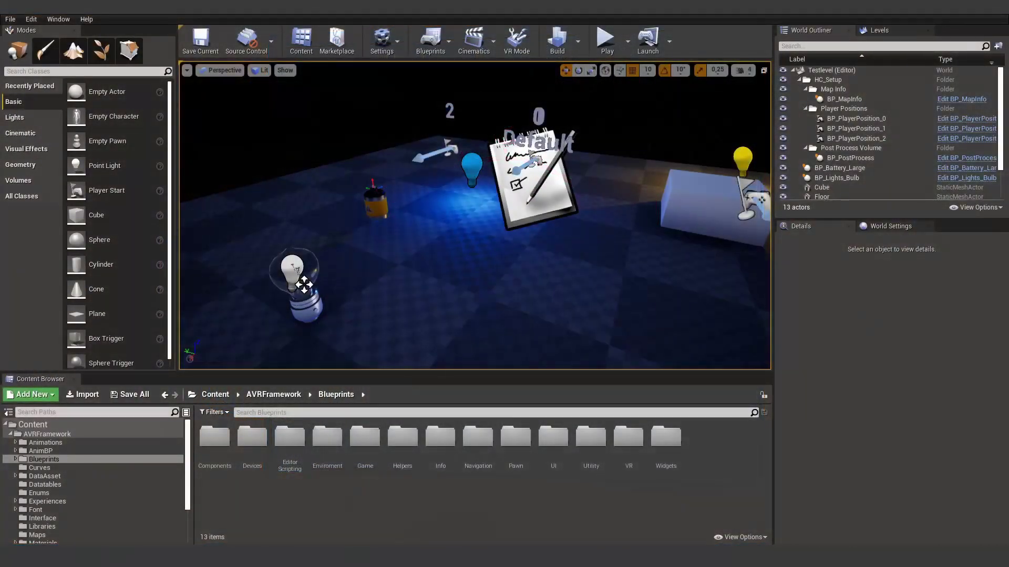
- Search the AVRFramework content folder for "radial" and enlarge the asset area
right_drag(575, 229, 643, 214)
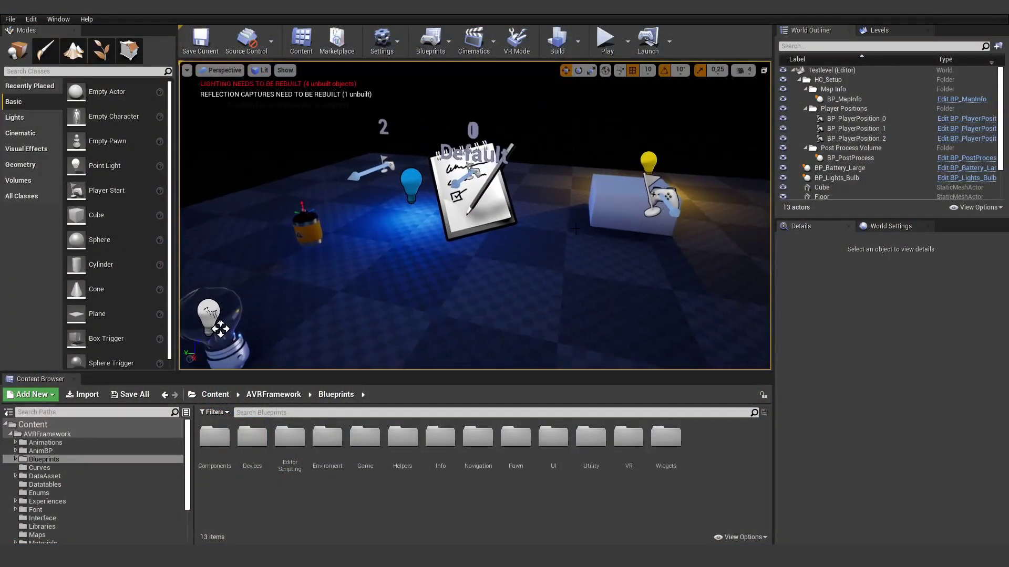
click(50, 434)
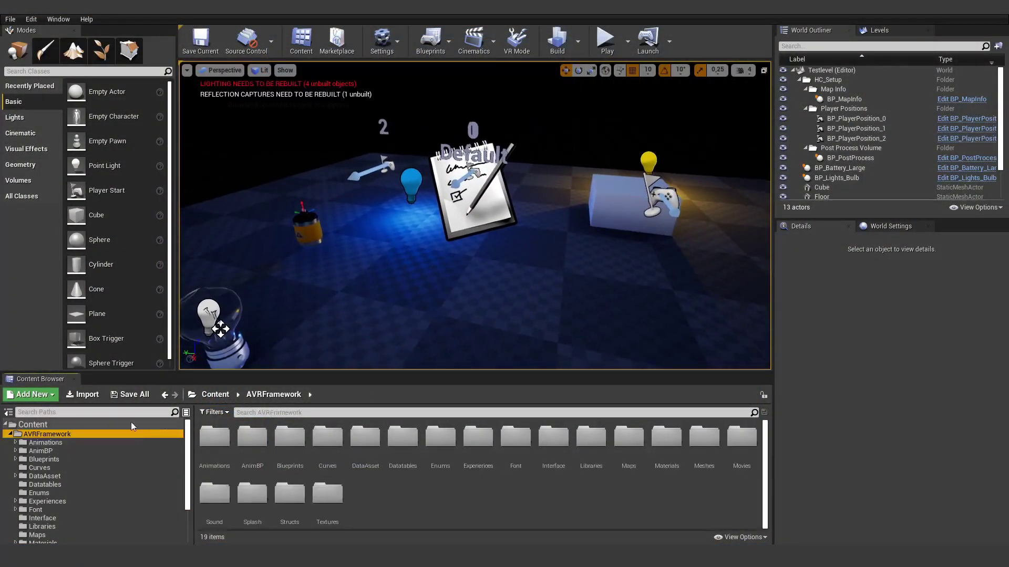
click(243, 413)
text(radial)
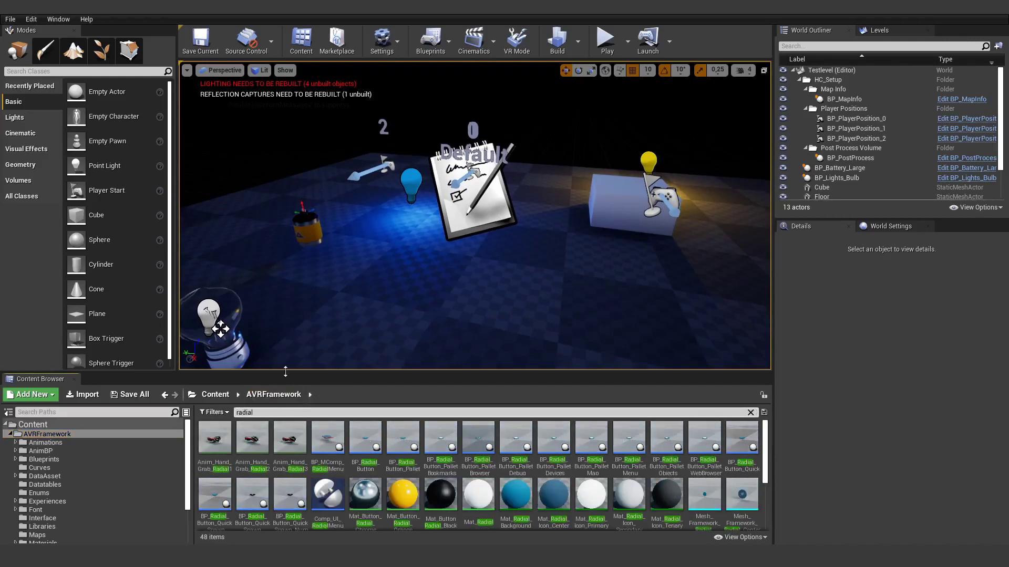
drag(285, 371, 285, 317)
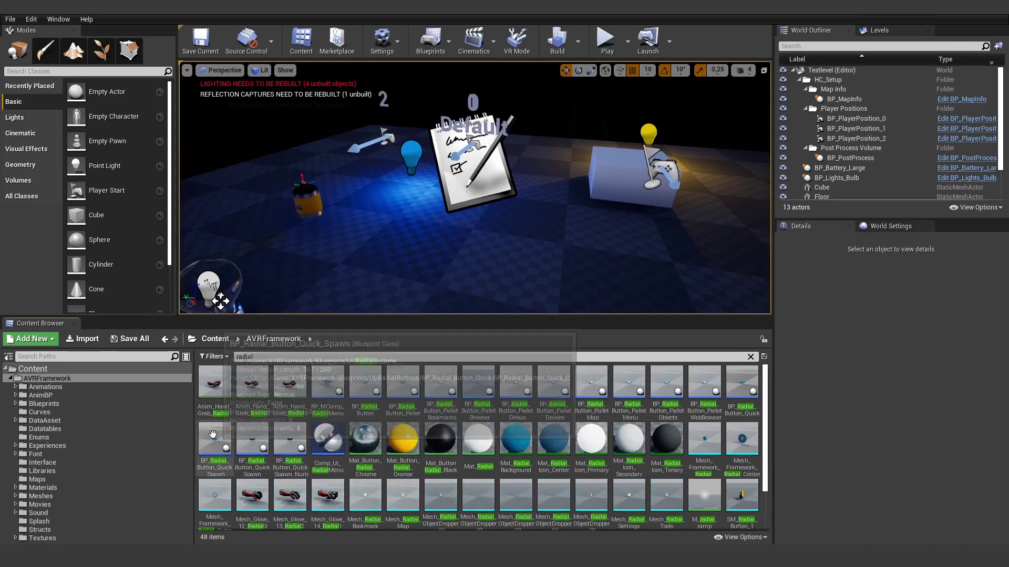
- Show the found radial button asset in its RadialButtons folder and open BP_Radial_Button for editing
click(213, 435)
key(ctrl+b)
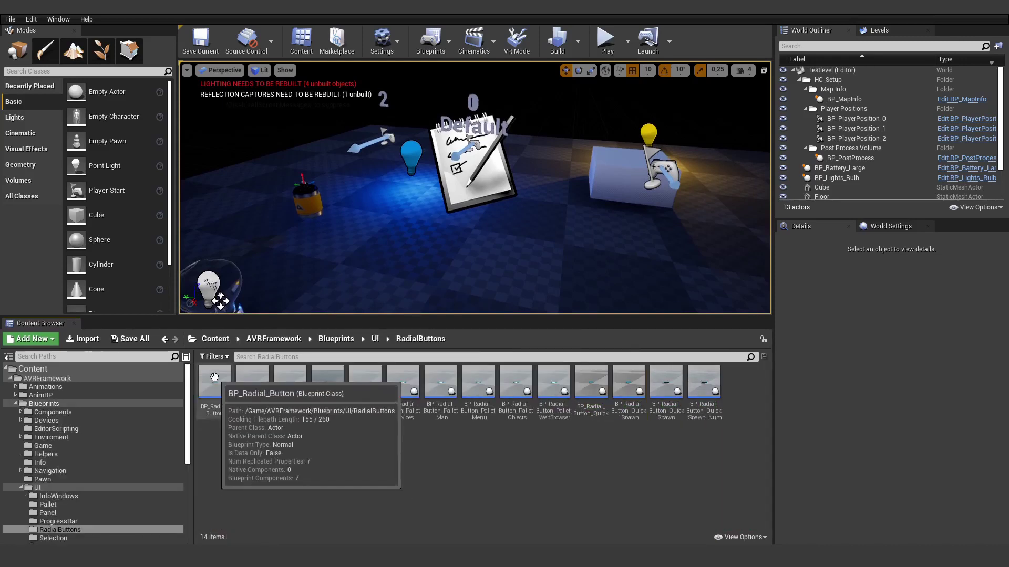
double_click(212, 390)
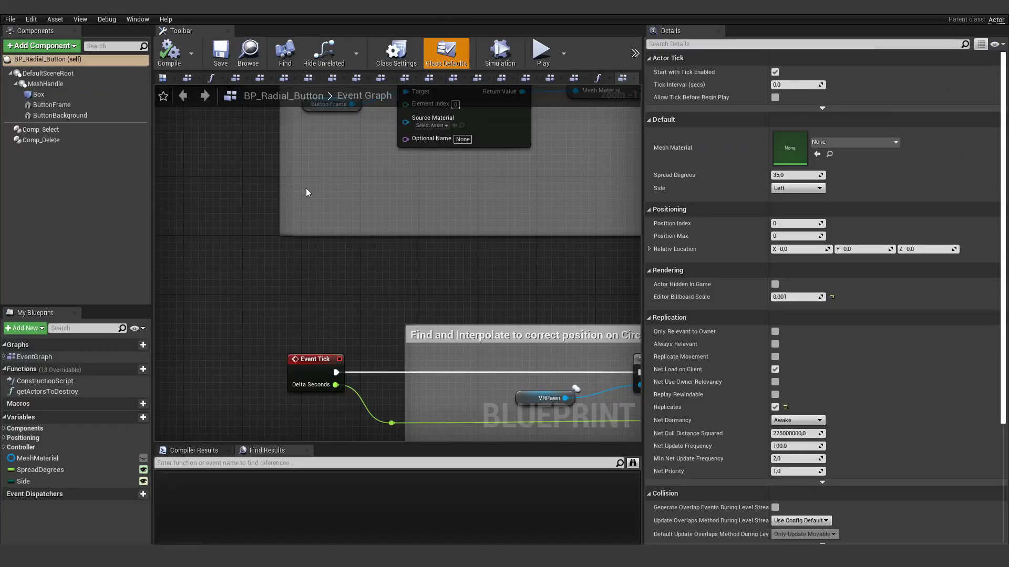
- Insert a Sequence node right after Event Tick in BP_Radial_Button's event graph, ahead of the position interpolation section
right_drag(307, 191, 374, 248)
scroll(355, 282, down, 3)
right_drag(345, 303, 446, 212)
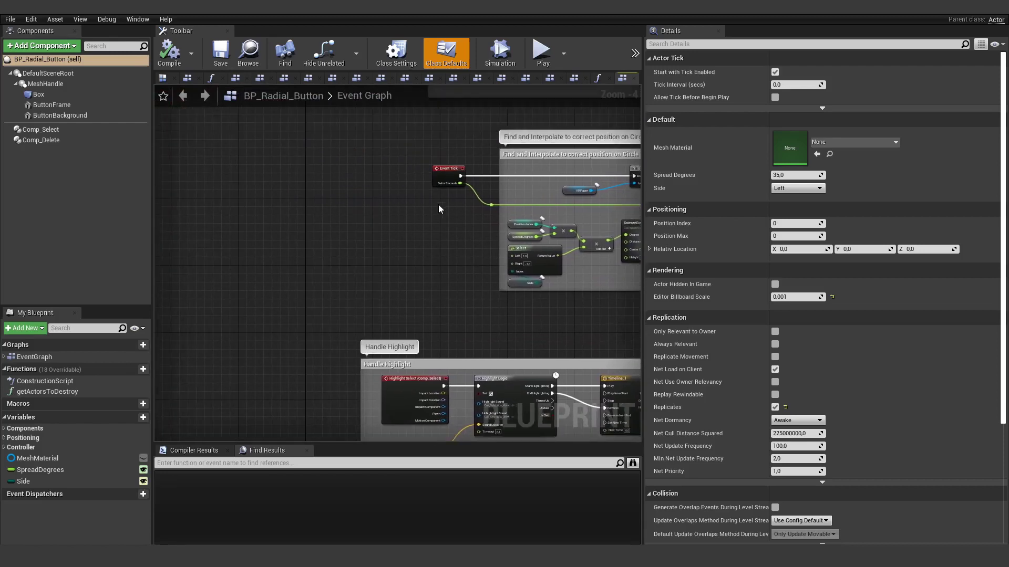
scroll(442, 203, up, 3)
drag(457, 151, 338, 147)
text(seq)
click(387, 289)
drag(226, 129, 329, 201)
right_drag(352, 143, 265, 143)
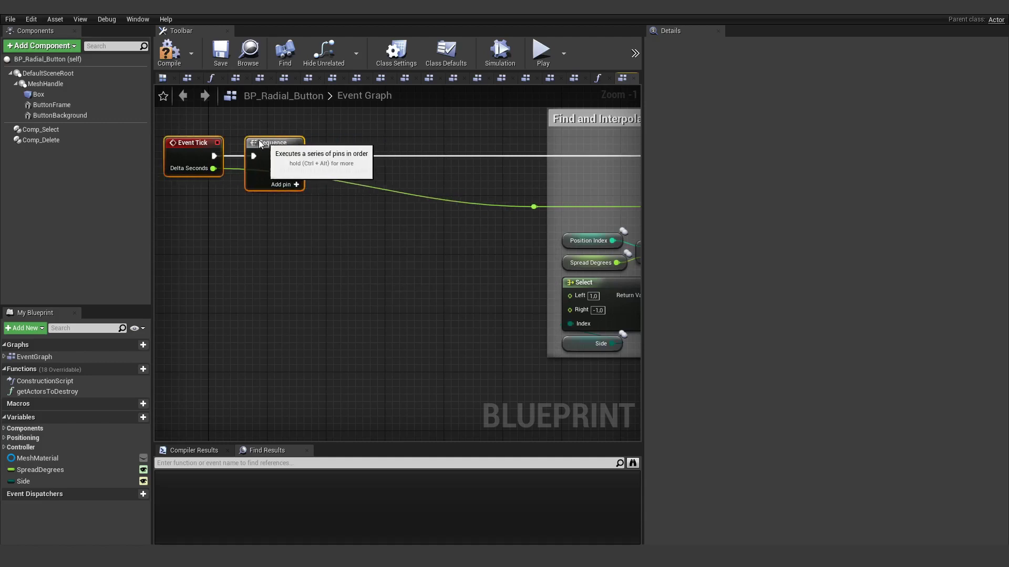
- Connect a Print String node with the text "PewPew" to the Sequence node's Then 1 output
drag(281, 169, 330, 250)
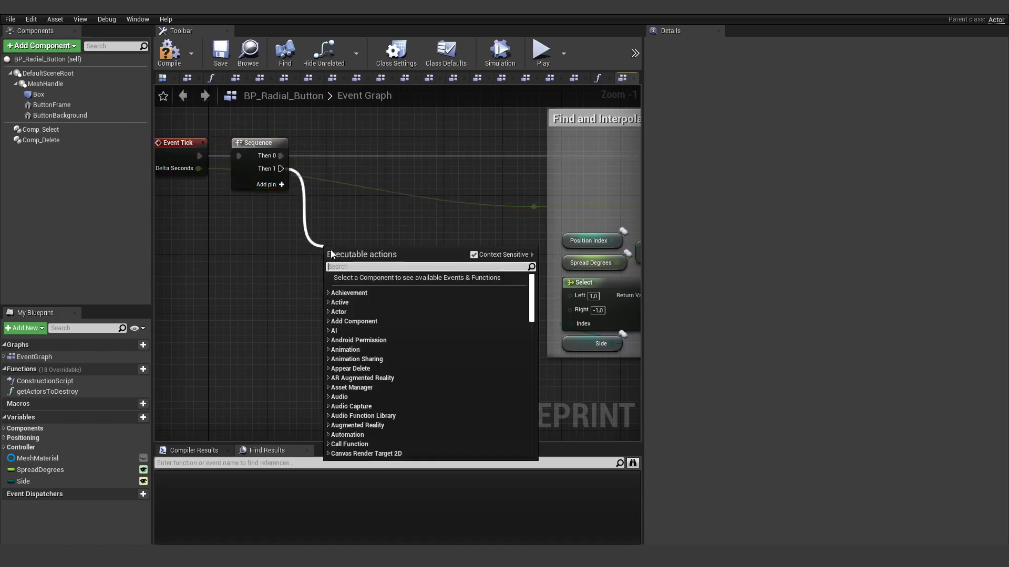
text(print s)
key(Return)
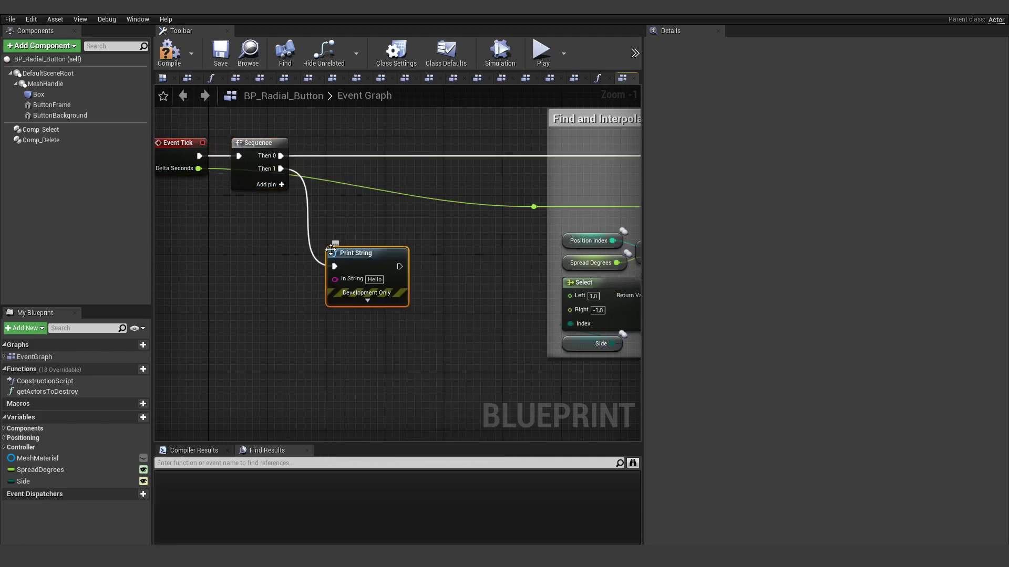
click(378, 278)
text(F)
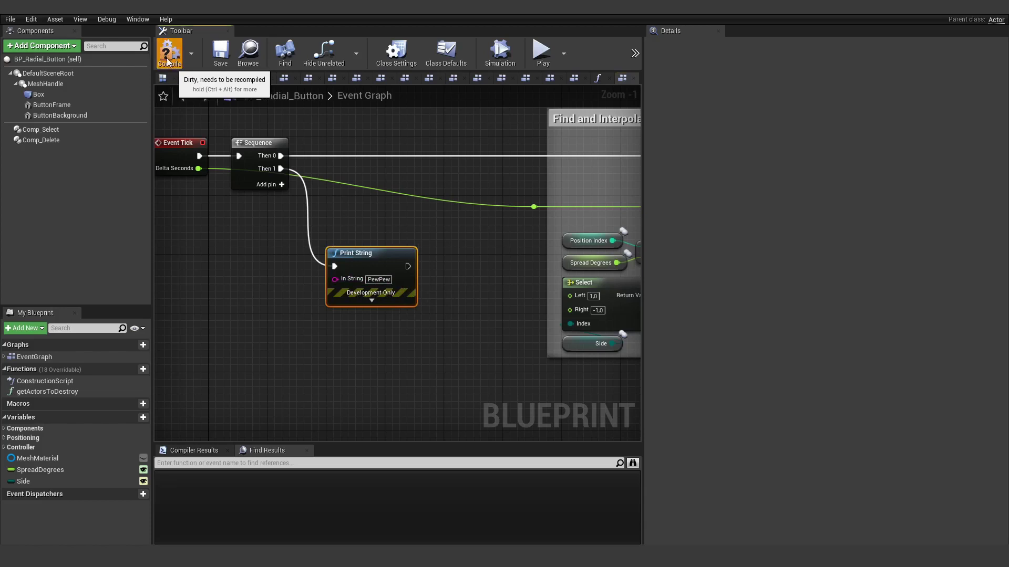
- Change the ButtonFrame component's material to Mat_Radial and save the blueprint
click(67, 107)
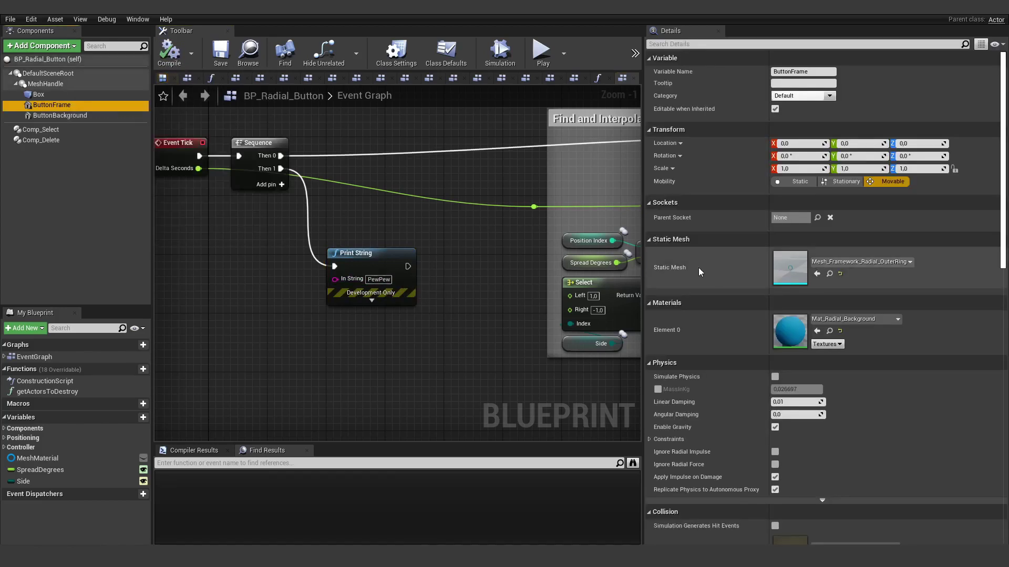
click(163, 79)
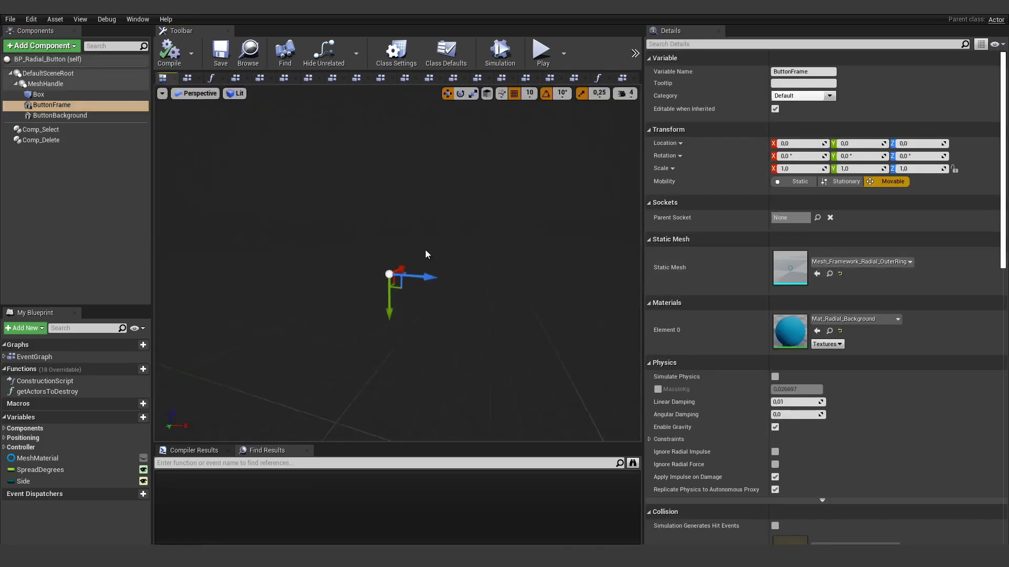
key(f)
alt+drag(439, 227, 439, 273)
alt+right_drag(439, 228, 472, 227)
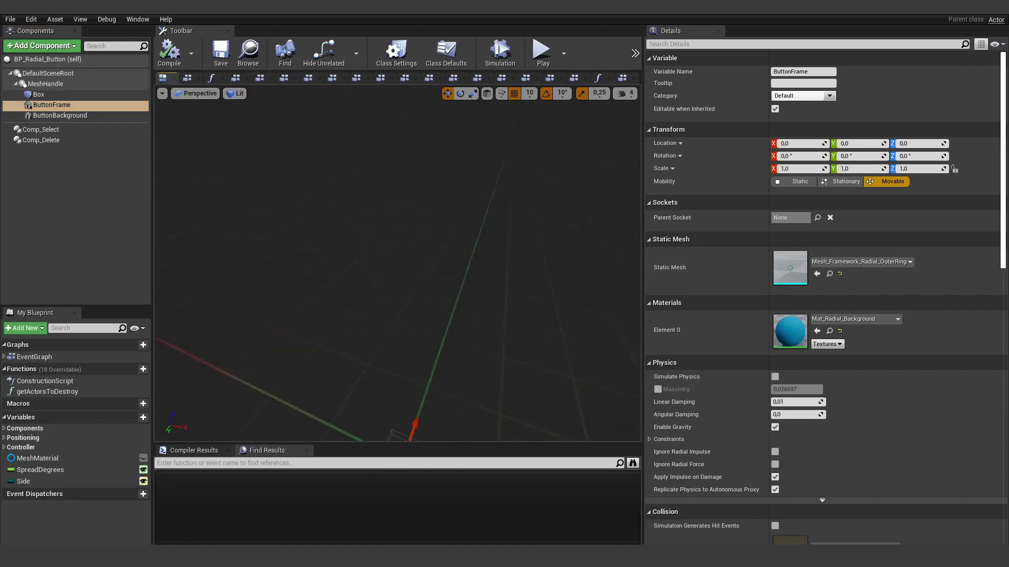
key(f)
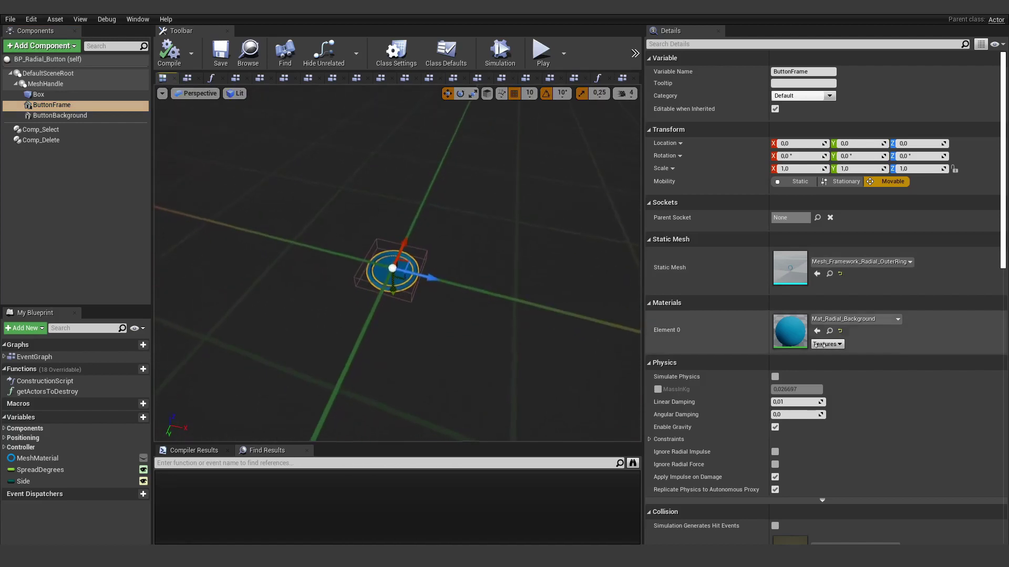
click(876, 320)
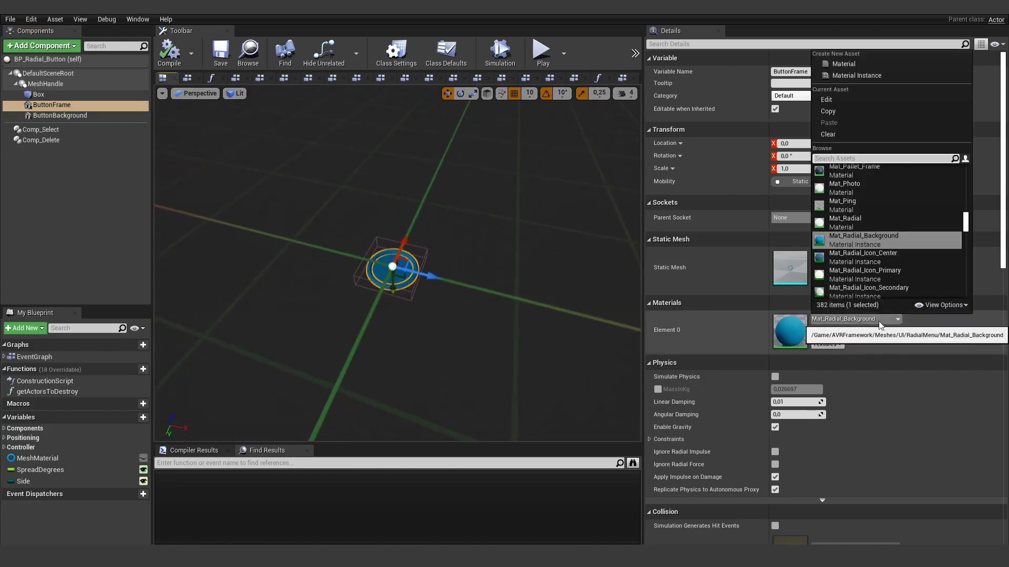
click(856, 220)
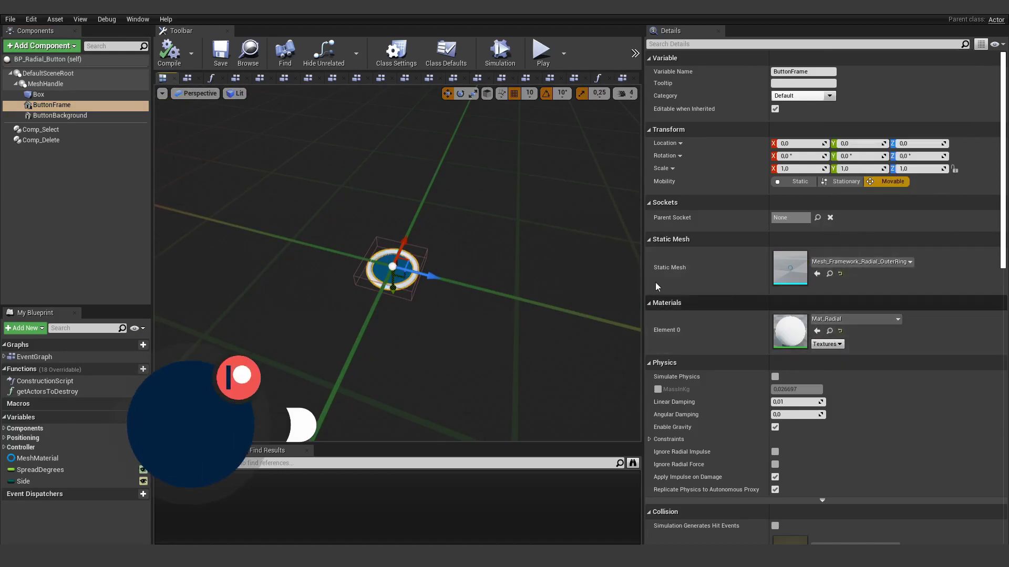
click(220, 53)
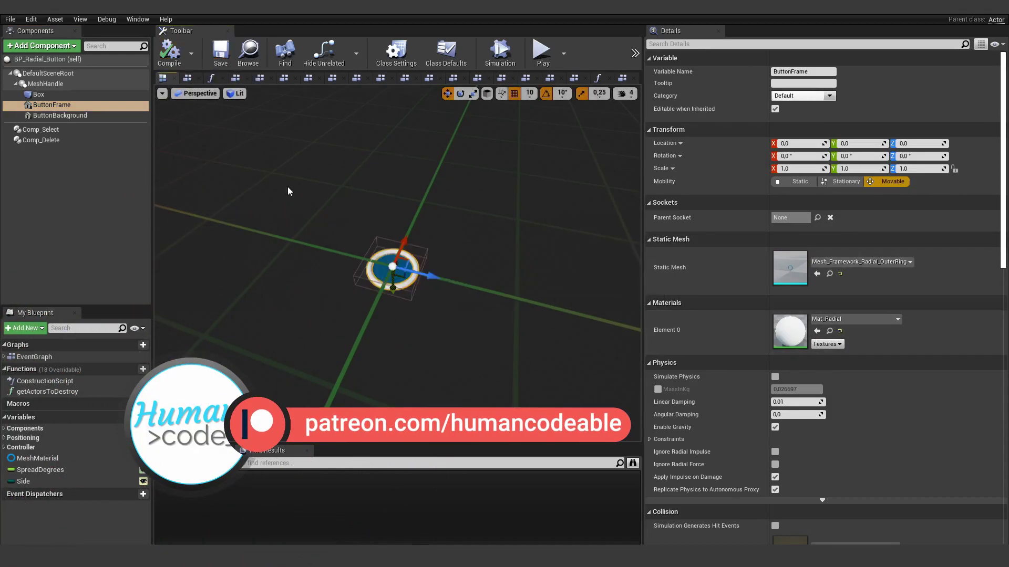
click(10, 19)
click(42, 83)
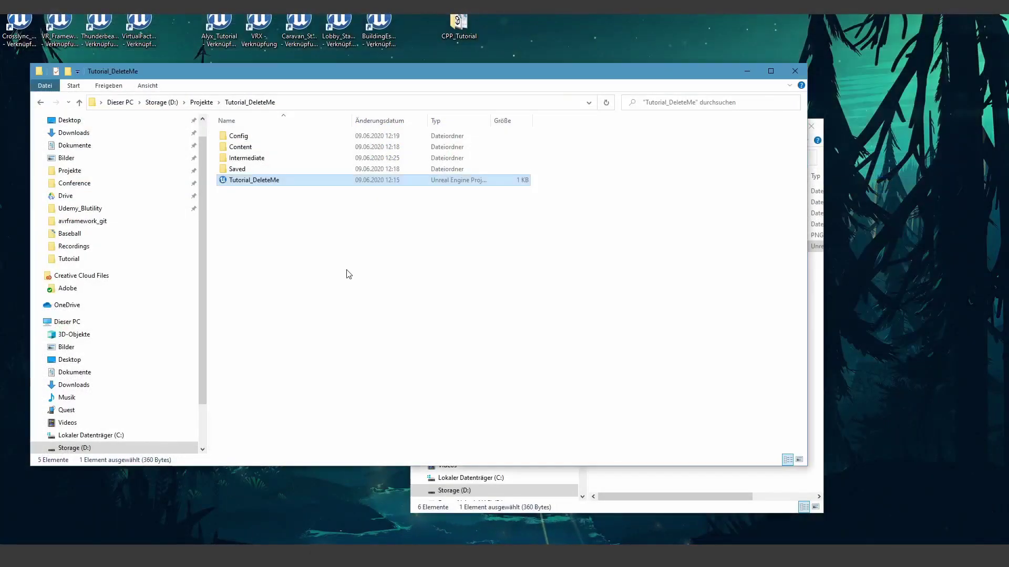
- Copy the AVRFramework folder from AVR_3_0's Content folder into Tutorial_DeleteMe's Content folder, replacing the existing files
click(346, 273)
click(657, 509)
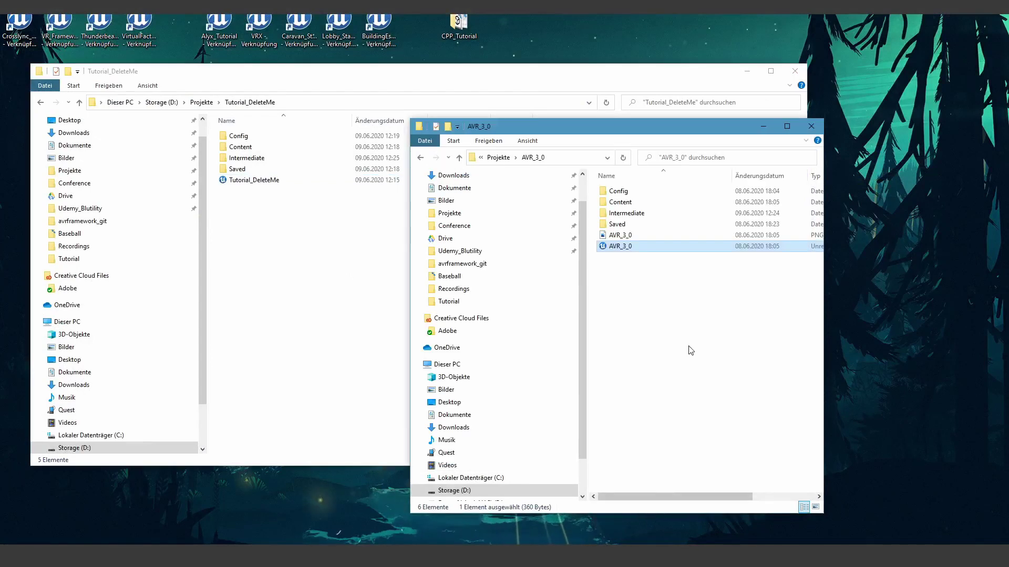
double_click(633, 203)
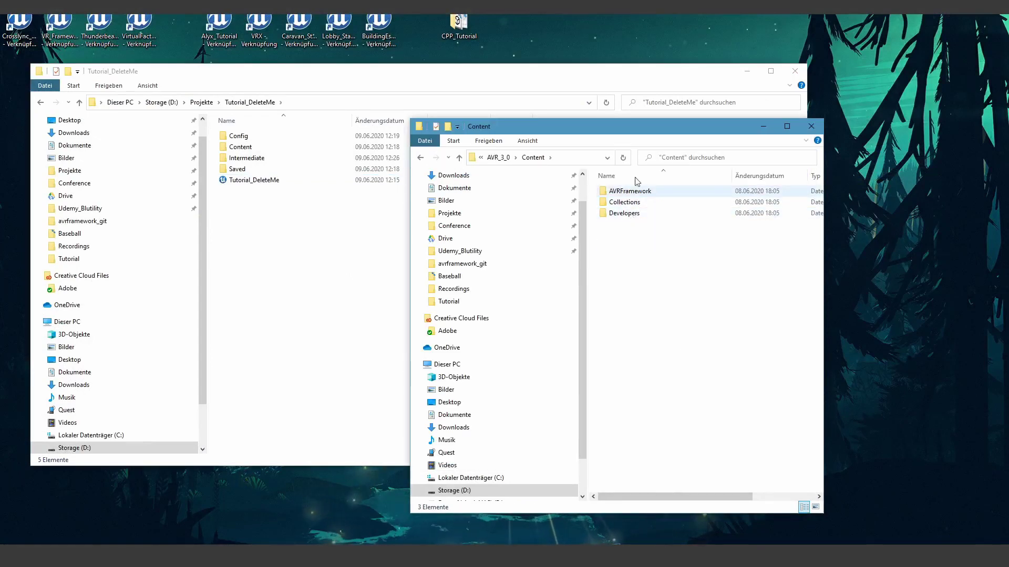
double_click(645, 192)
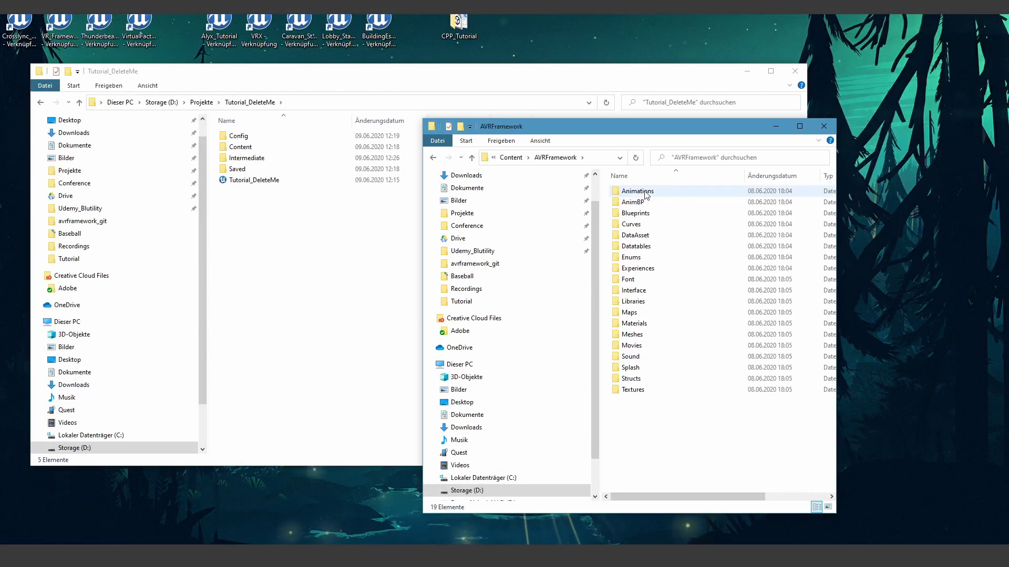
key(alt+Left)
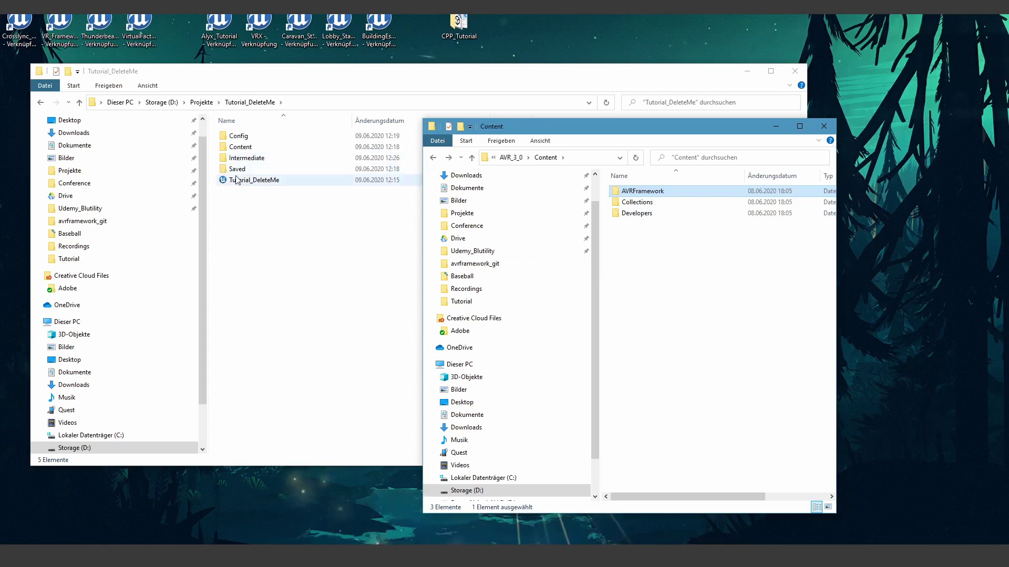
double_click(247, 147)
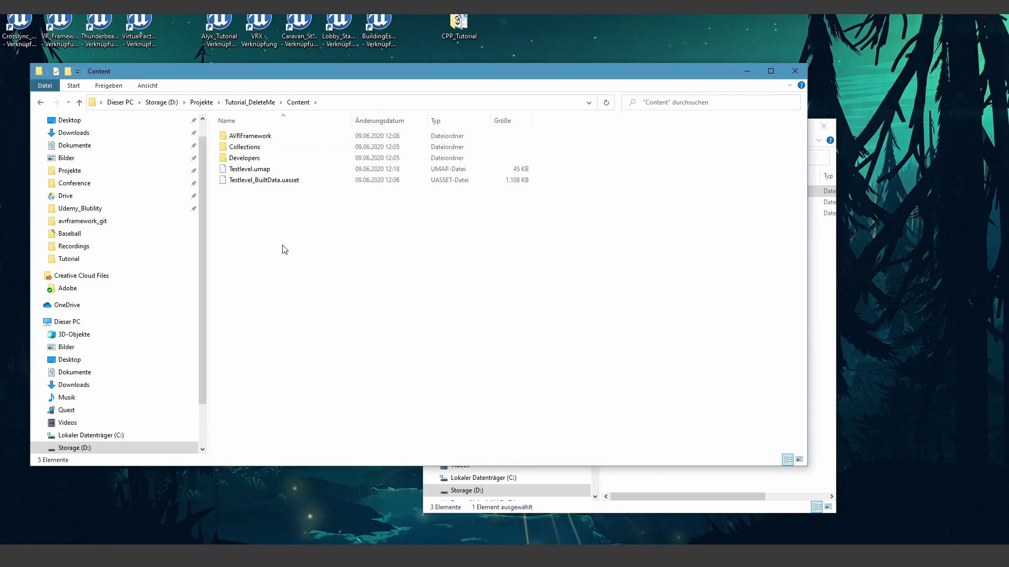
key(ctrl+v)
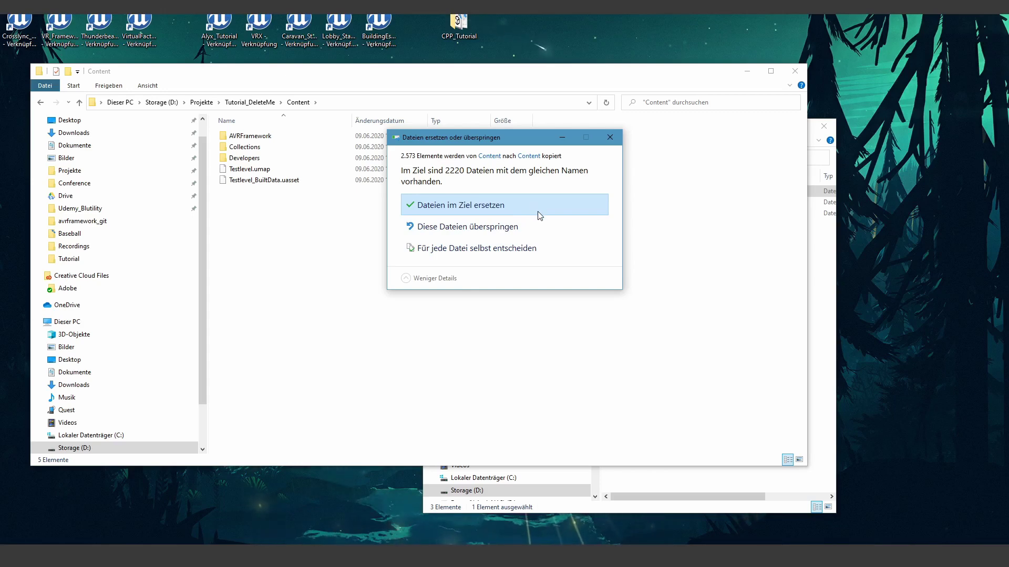
click(478, 207)
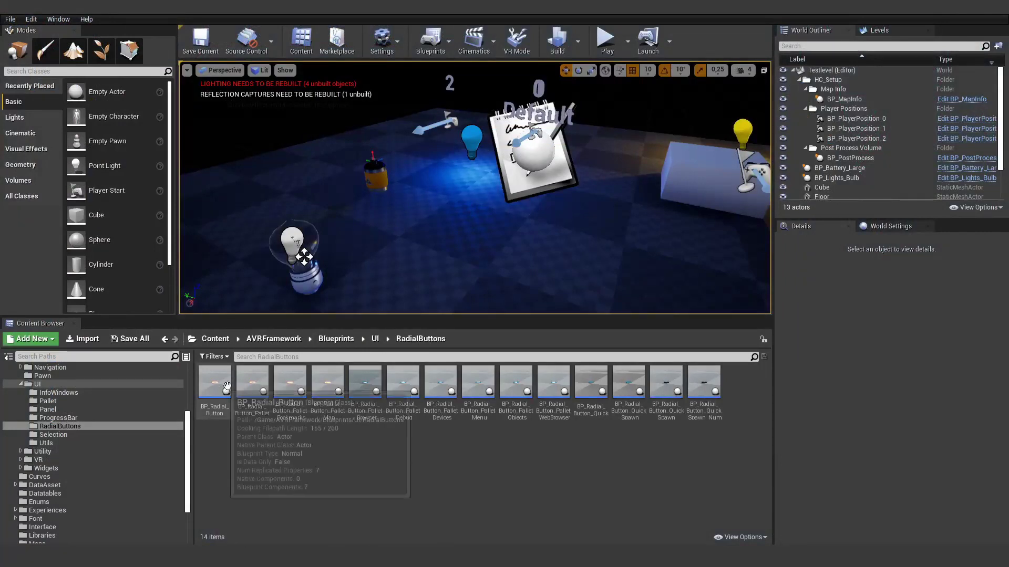
- Reopen BP_Radial_Button and check its event graph and button preview for the earlier edits
double_click(217, 386)
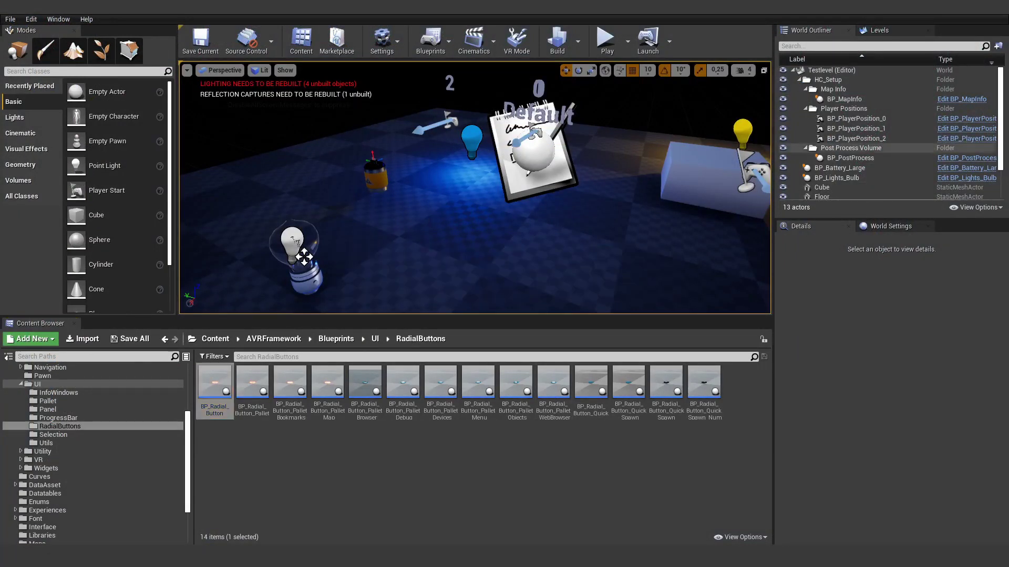
scroll(399, 126, down, 4)
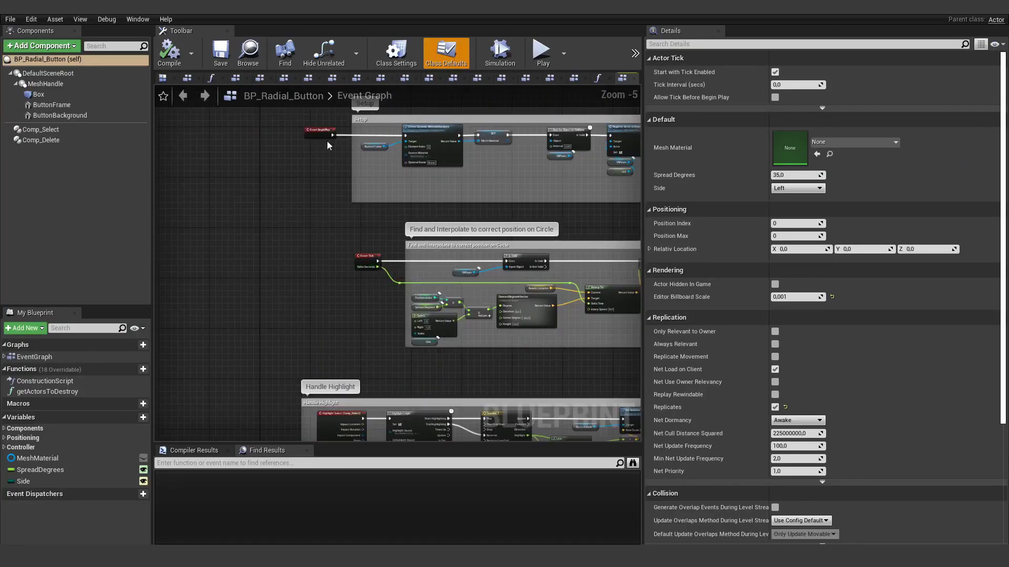
click(163, 79)
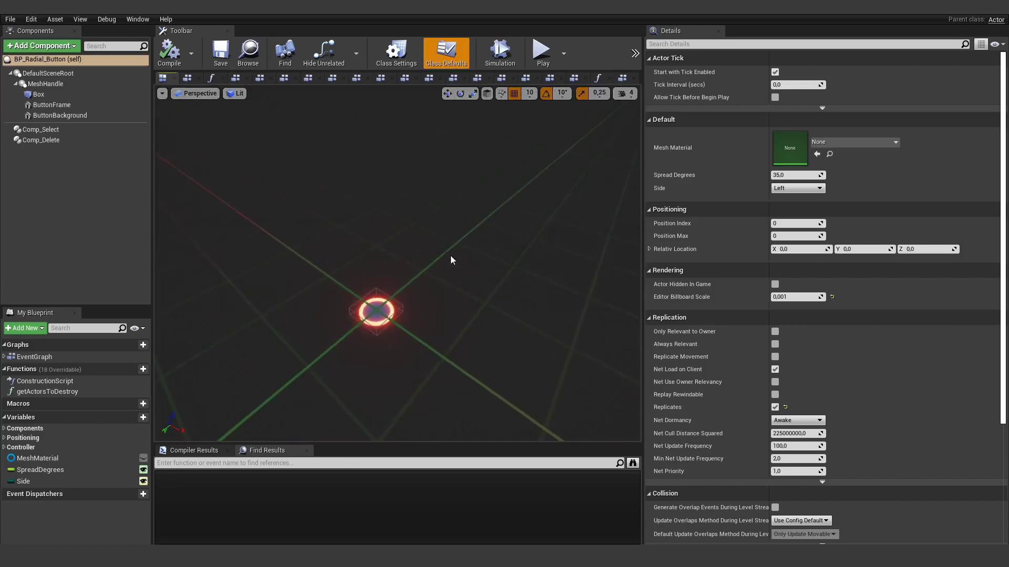
right_drag(451, 256, 449, 255)
drag(449, 256, 457, 252)
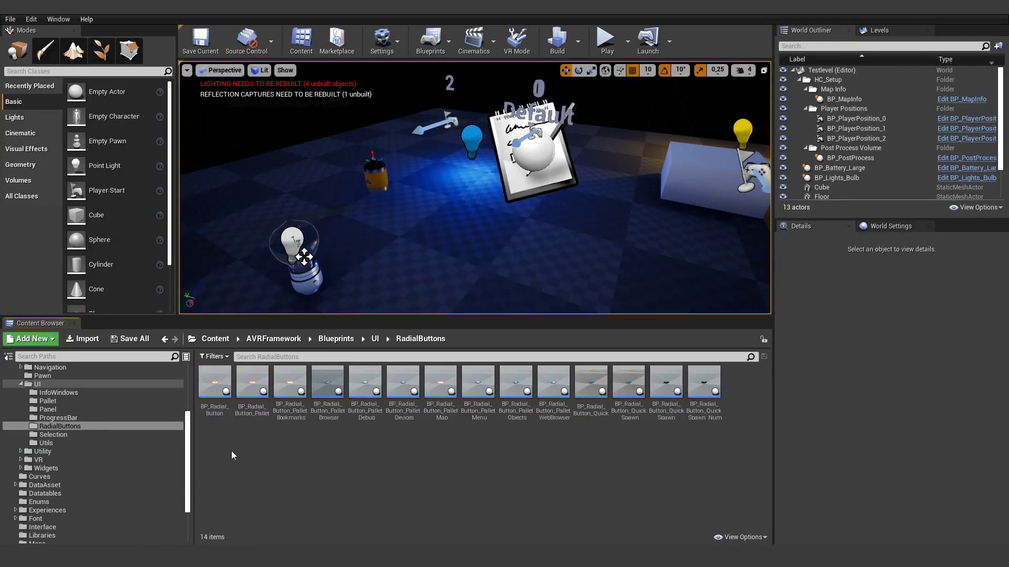
- Create a child blueprint of BP_Radial_Button named BP_Radial_Button_DoChangesHere
right_click(214, 386)
mouse_move(273, 223)
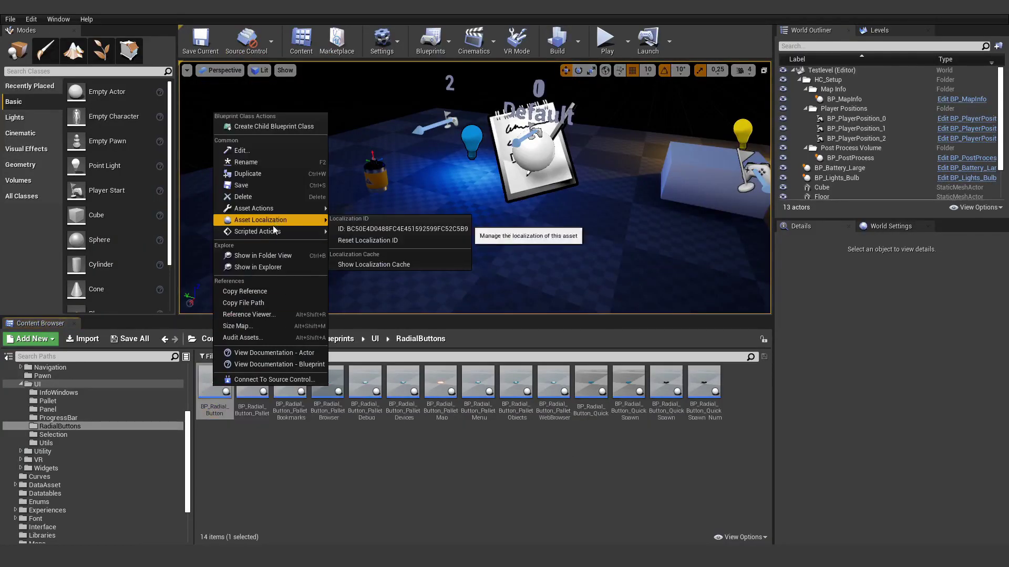
click(268, 126)
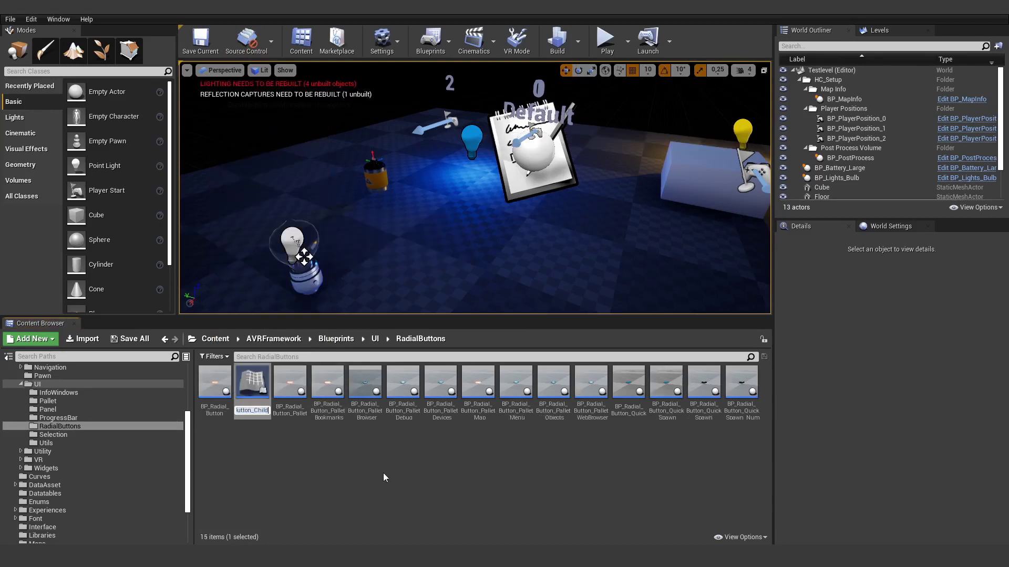
key(BackSpace)
key(BackSpace)
key(BackSpace)
key(BackSpace)
key(BackSpace)
text(DoChangesHere)
key(Return)
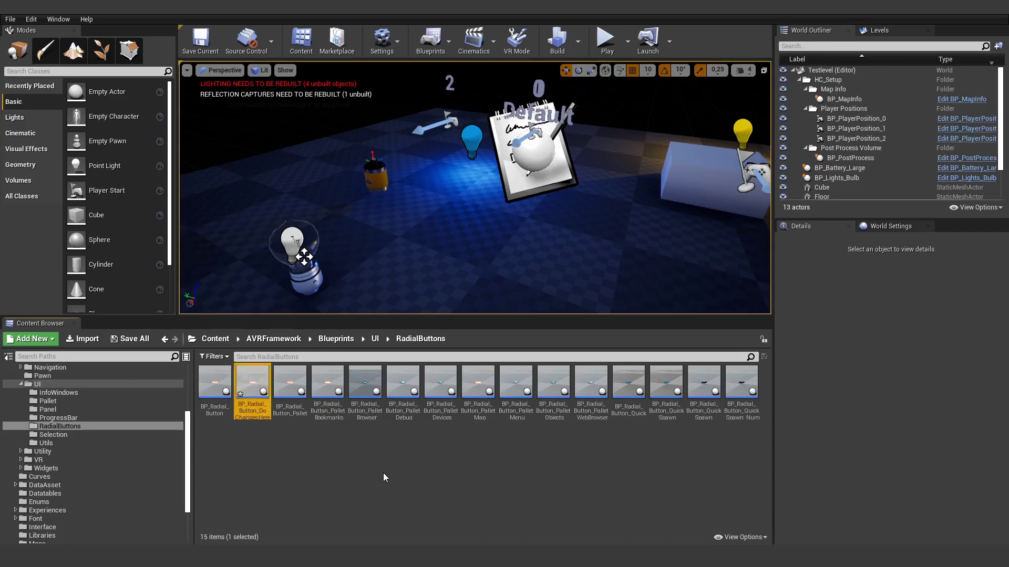
- Open BP_Radial_Button_DoChangesHere and set its ButtonFrame component's material to Mat_Color_Green
double_click(247, 381)
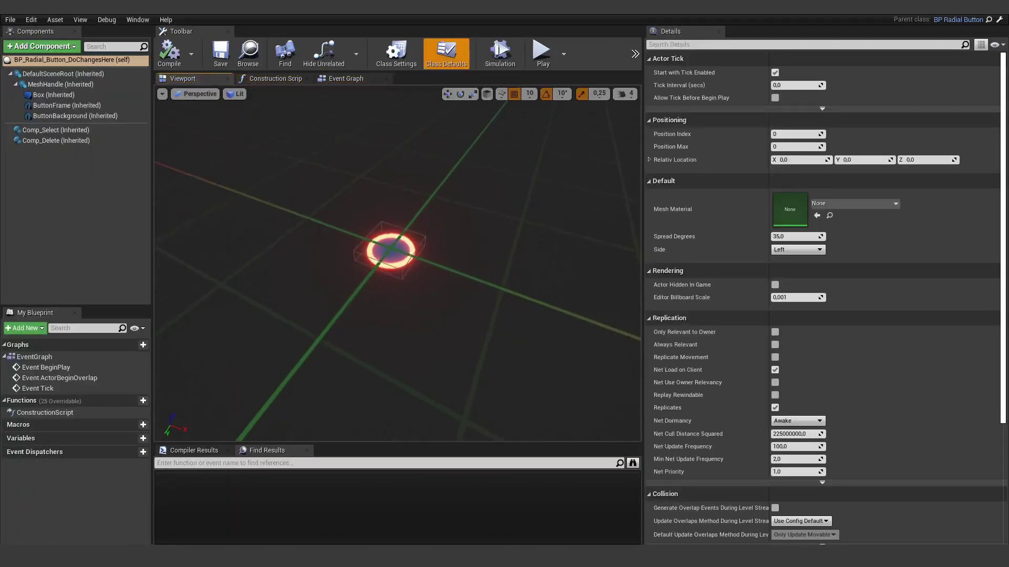
click(373, 260)
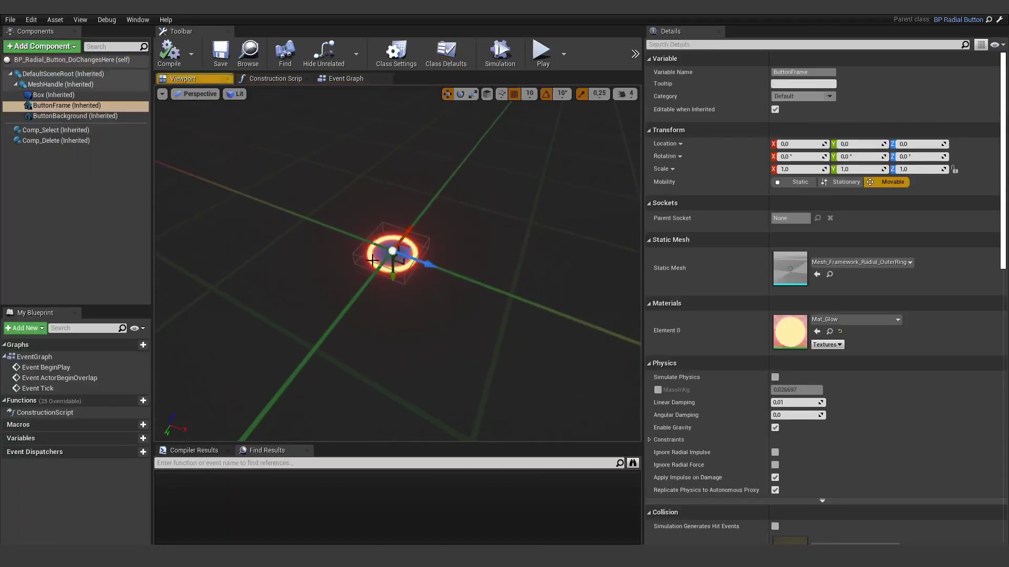
click(830, 321)
text(green)
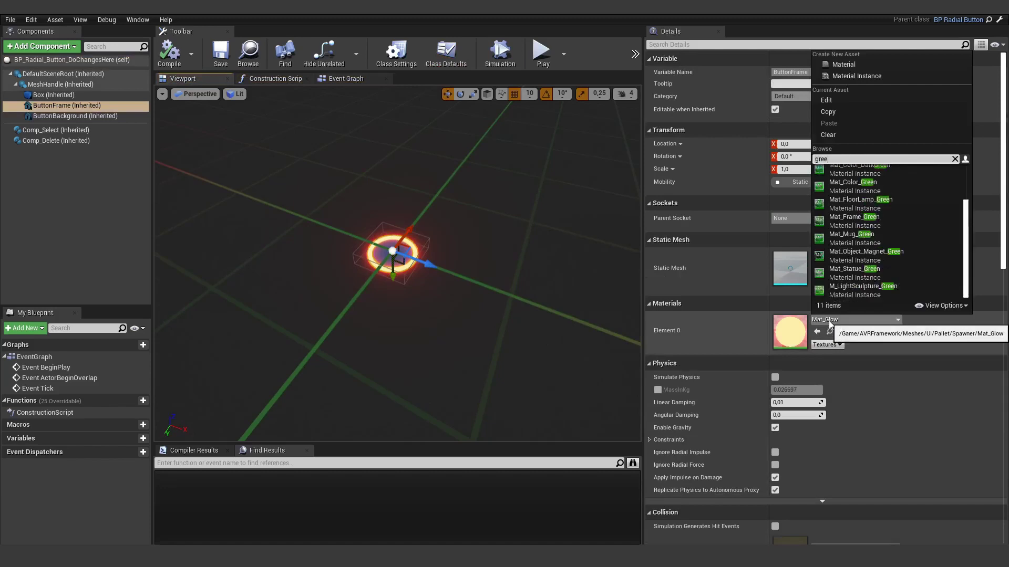
click(874, 184)
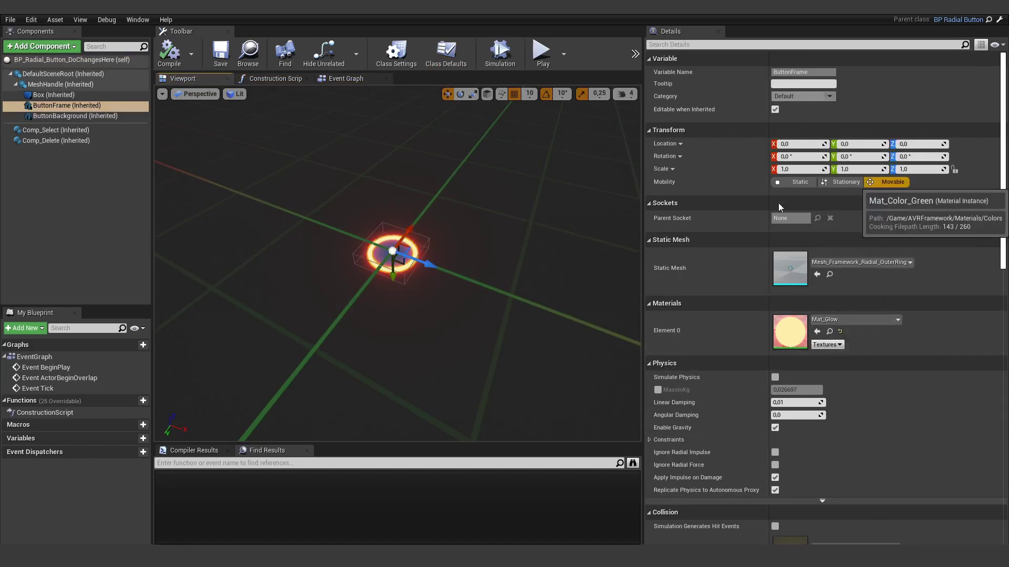
- In the child blueprint's event graph, add a Print String node after Parent: Tick with the text "Pew Pew"
click(347, 79)
right_drag(325, 247, 172, 99)
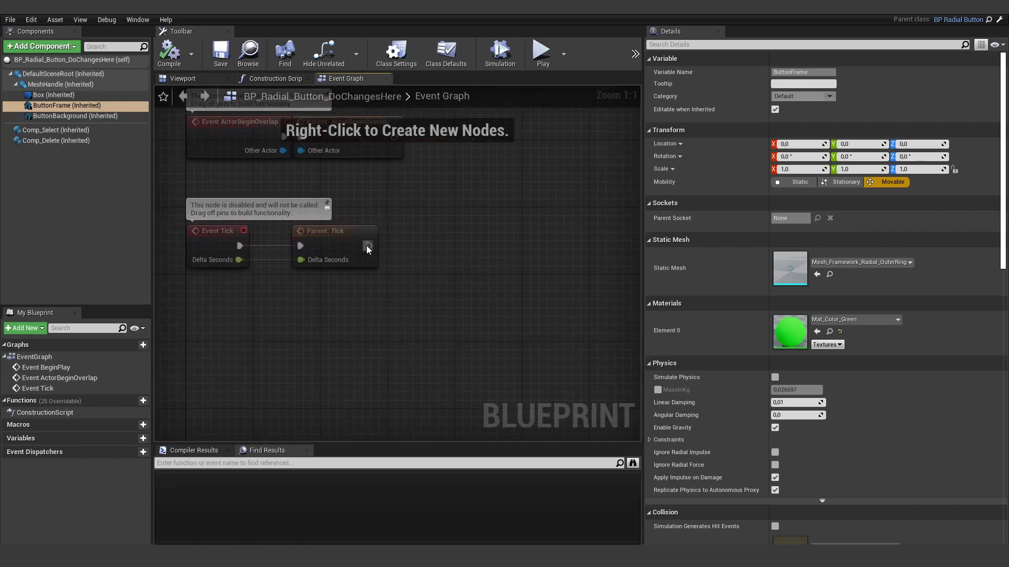
drag(367, 245, 485, 227)
text(print)
key(Return)
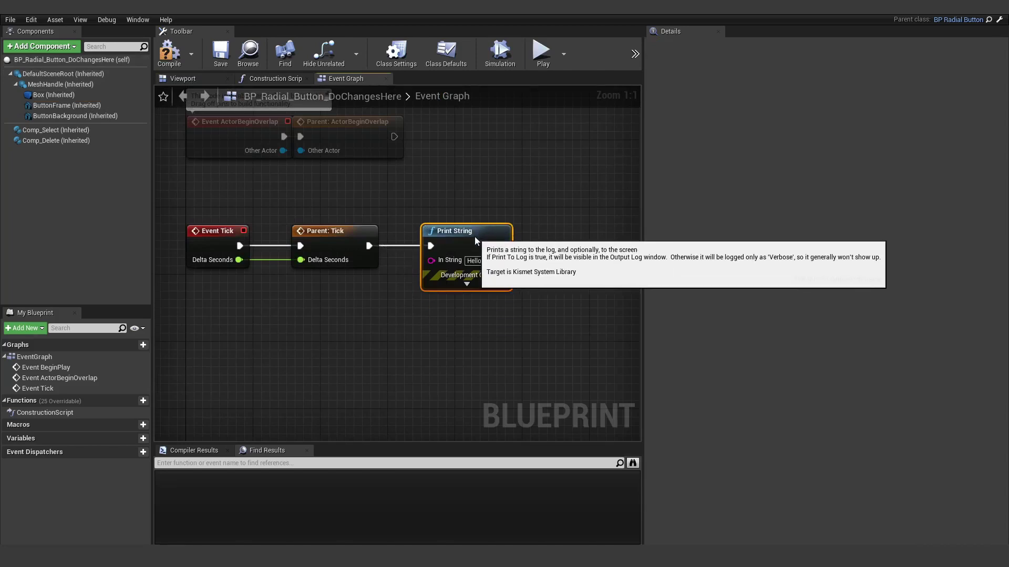
text(Pew Pew)
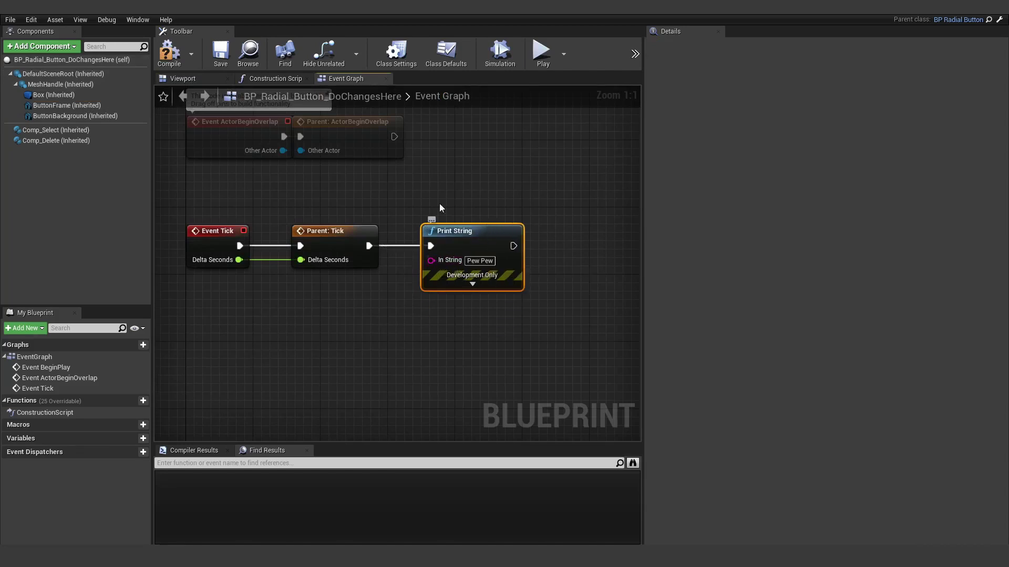
- Save the child blueprint and all other unsaved project content
click(222, 57)
click(67, 14)
click(11, 21)
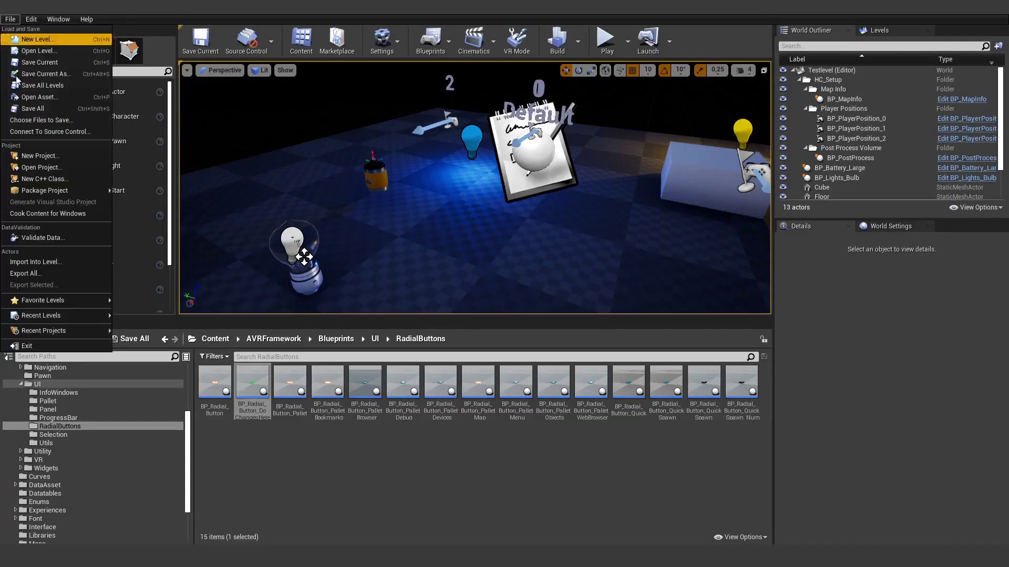
click(51, 110)
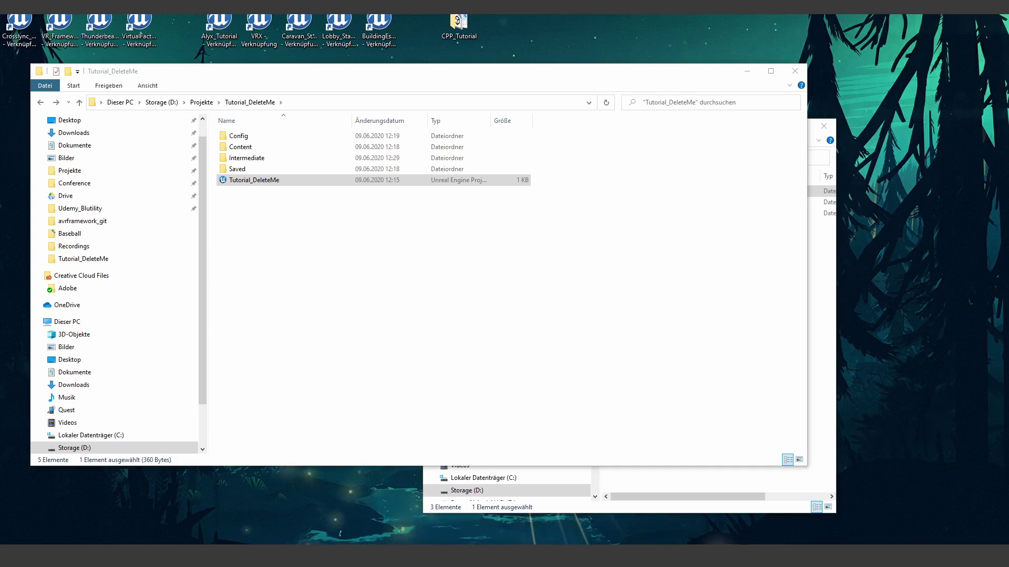
- In File Explorer, copy AVR_3_0's AVRFramework folder over the existing one in Tutorial_DeleteMe's Content folder
click(729, 492)
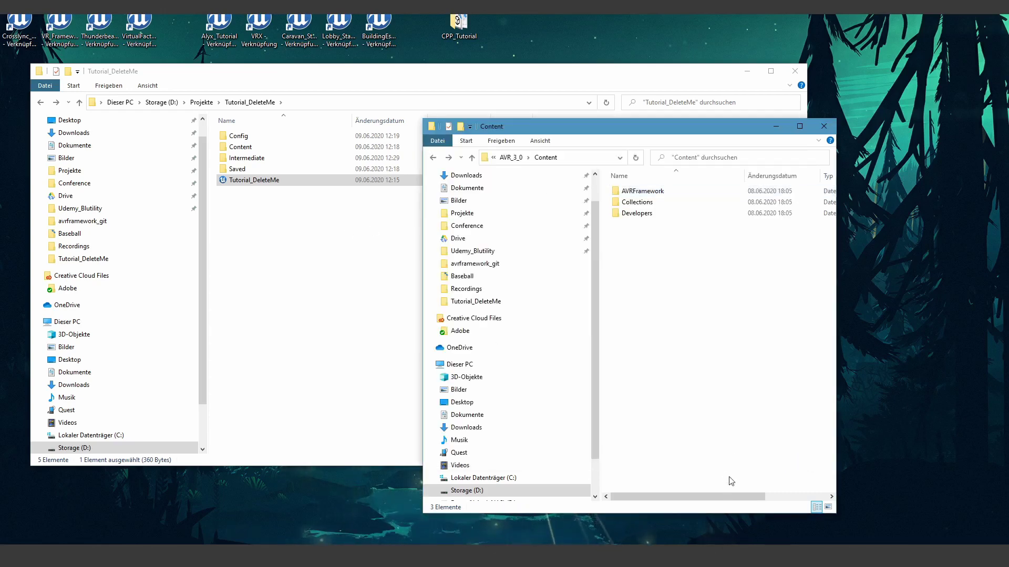
double_click(638, 191)
key(alt+Left)
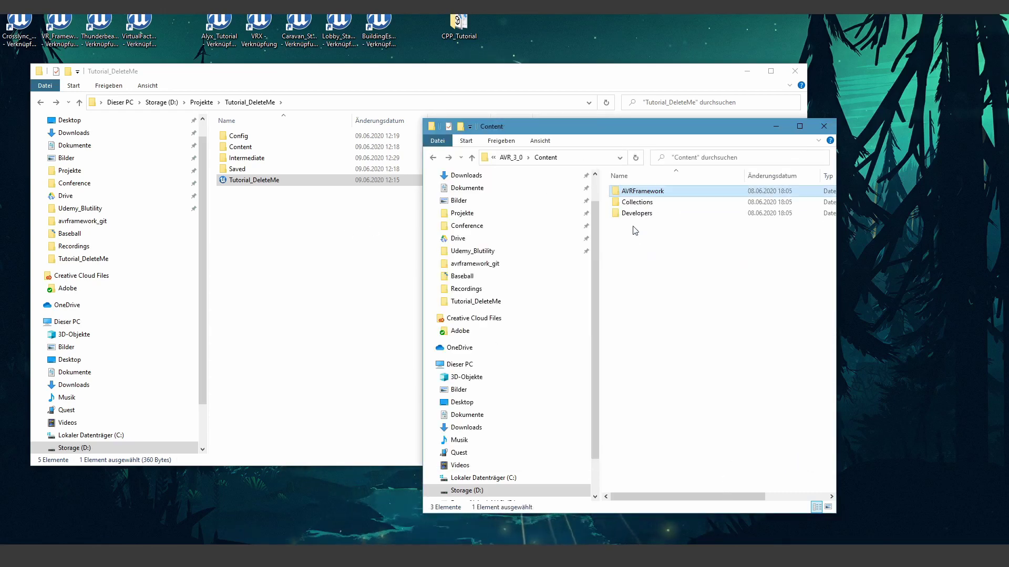
double_click(258, 147)
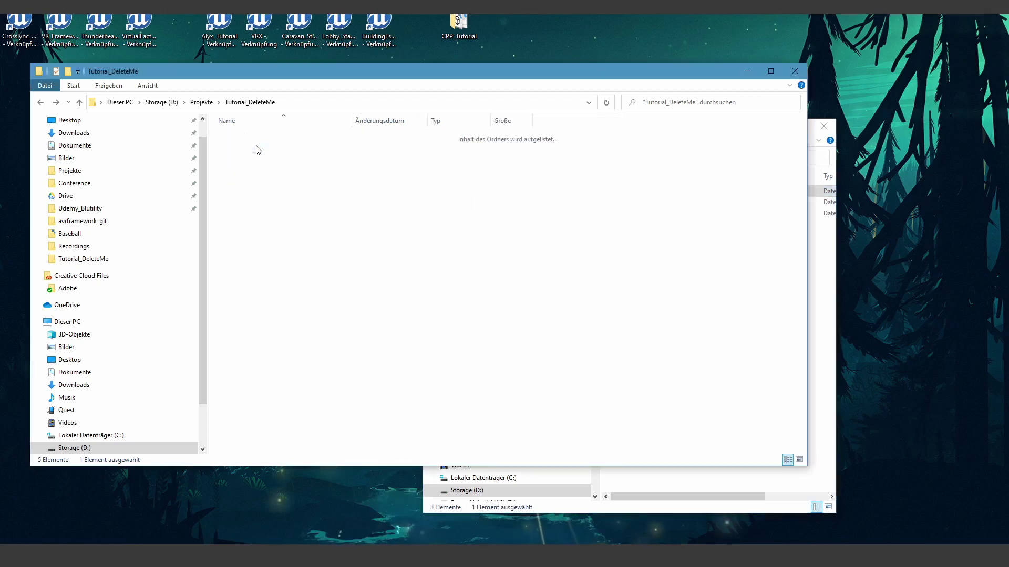
click(735, 486)
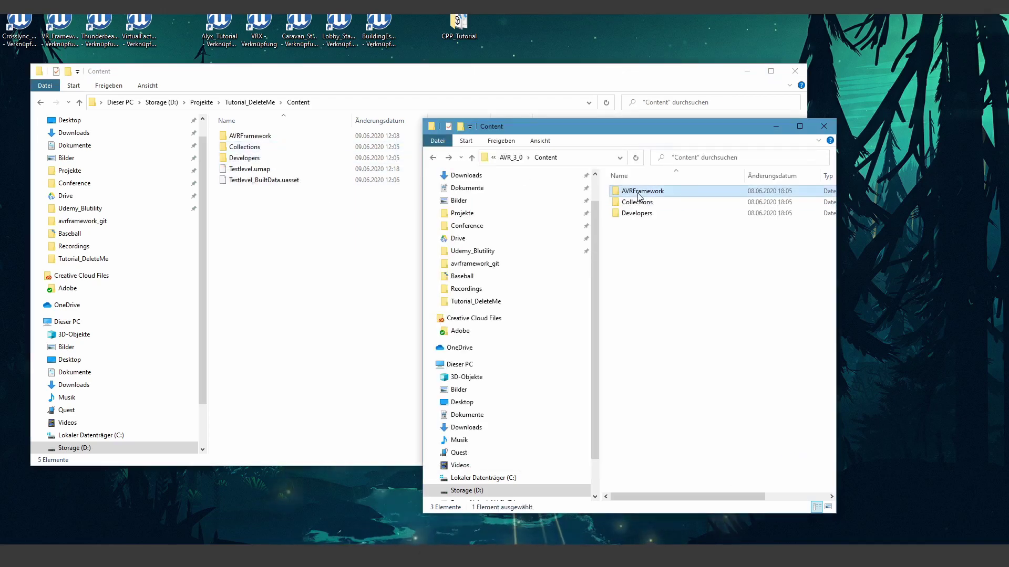
drag(652, 192, 302, 240)
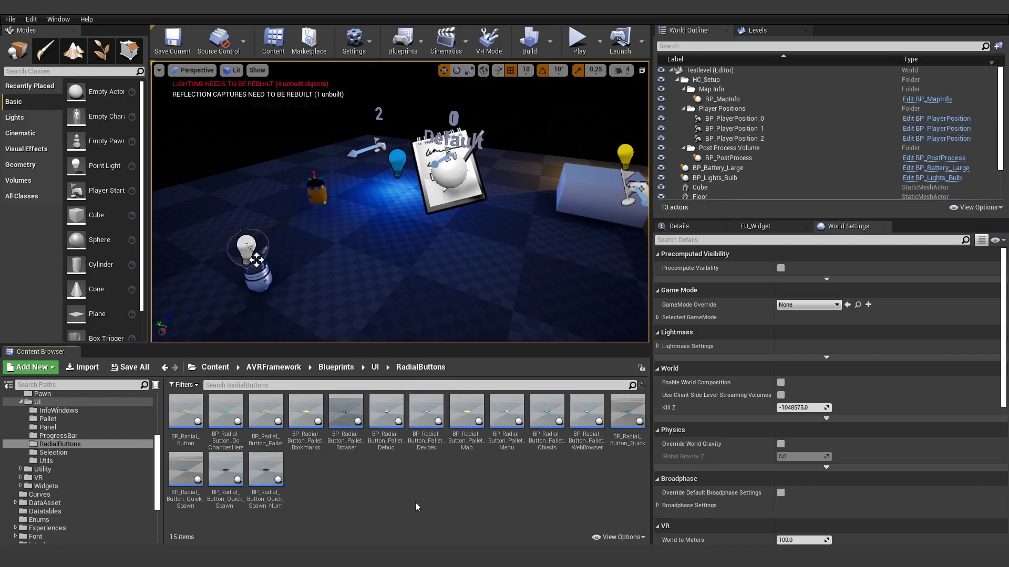
- Reopen the parent BP_Radial_Button and examine its viewport preview and its BeginPlay and Tick events after the update
double_click(186, 415)
right_drag(352, 308, 387, 287)
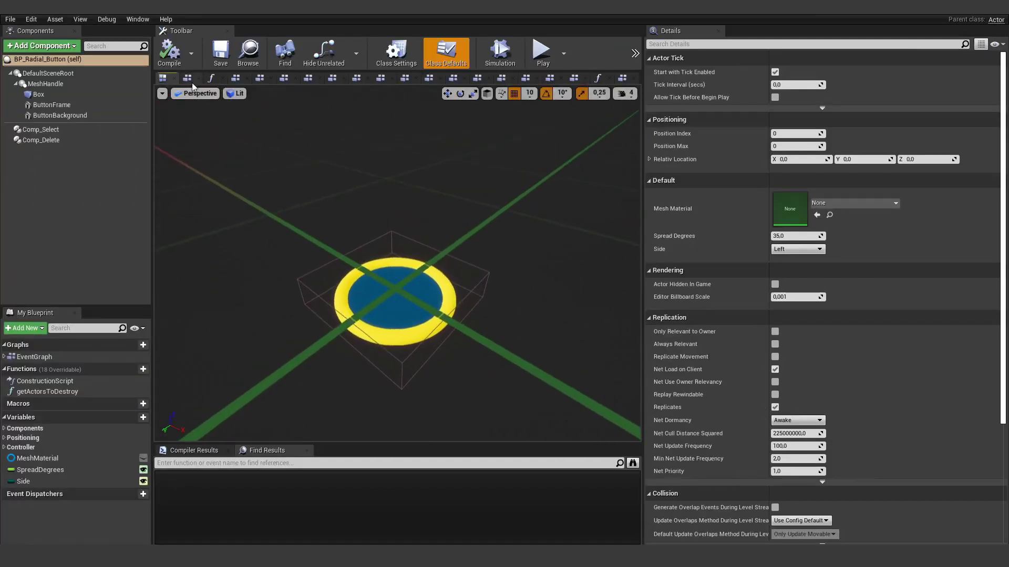
click(39, 357)
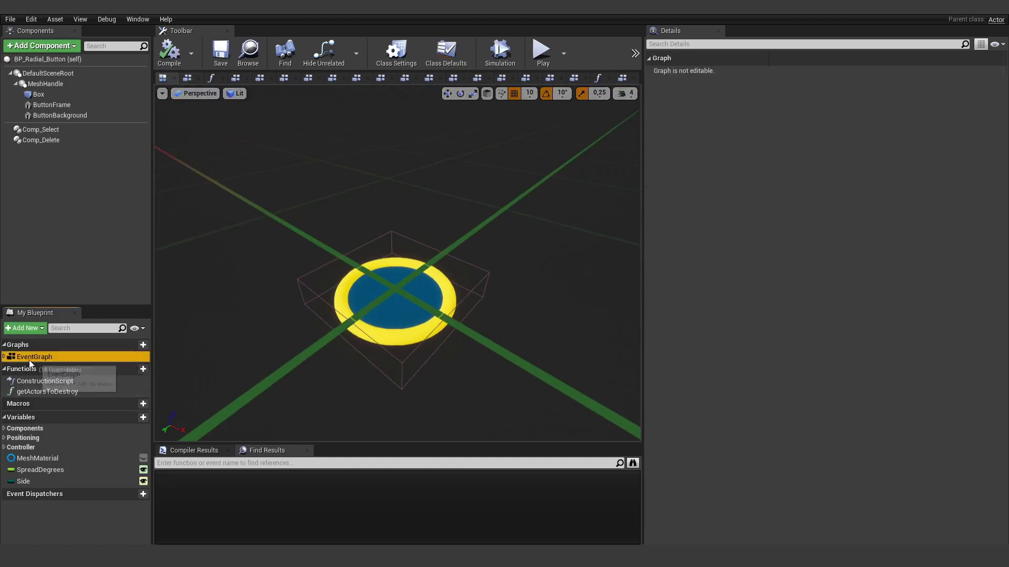
right_click(163, 78)
click(194, 120)
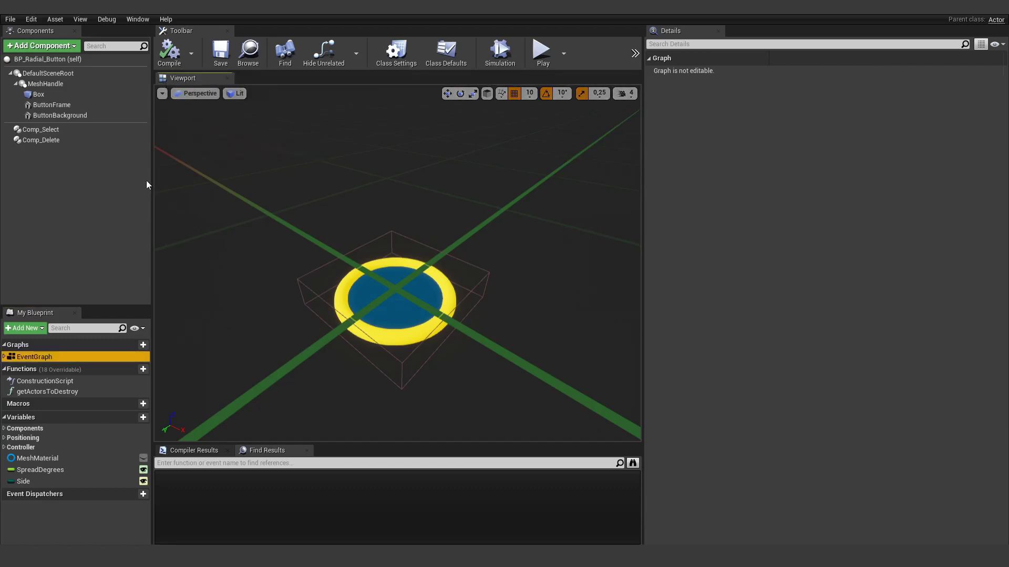
click(5, 357)
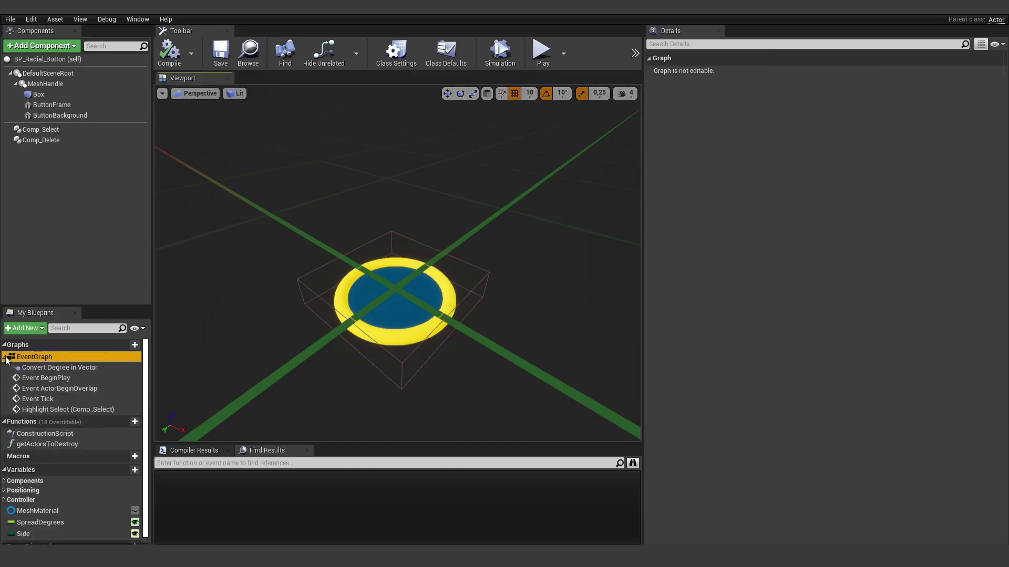
double_click(53, 377)
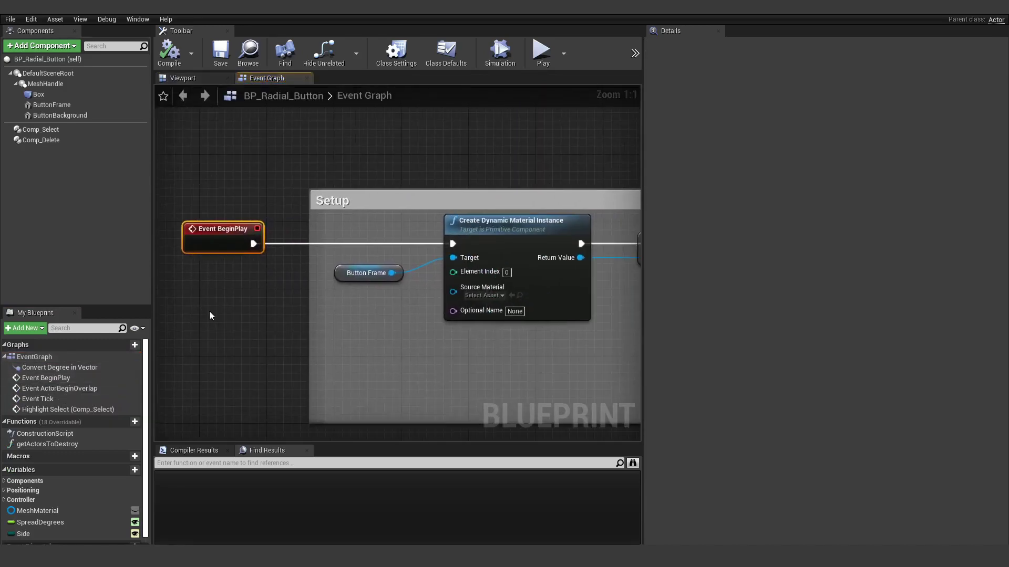
scroll(209, 311, down, 6)
scroll(351, 352, up, 4)
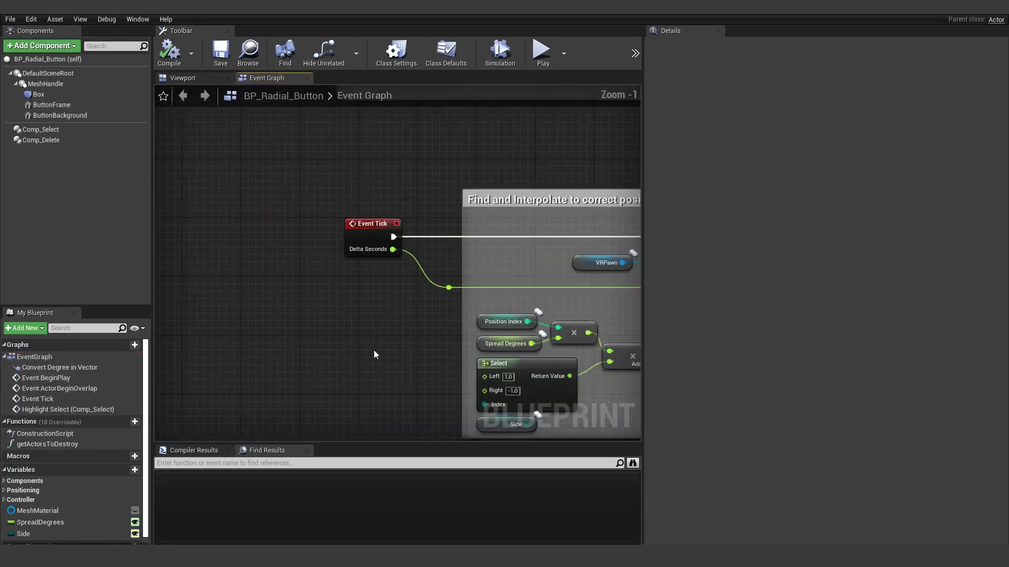
scroll(372, 351, down, 2)
click(74, 14)
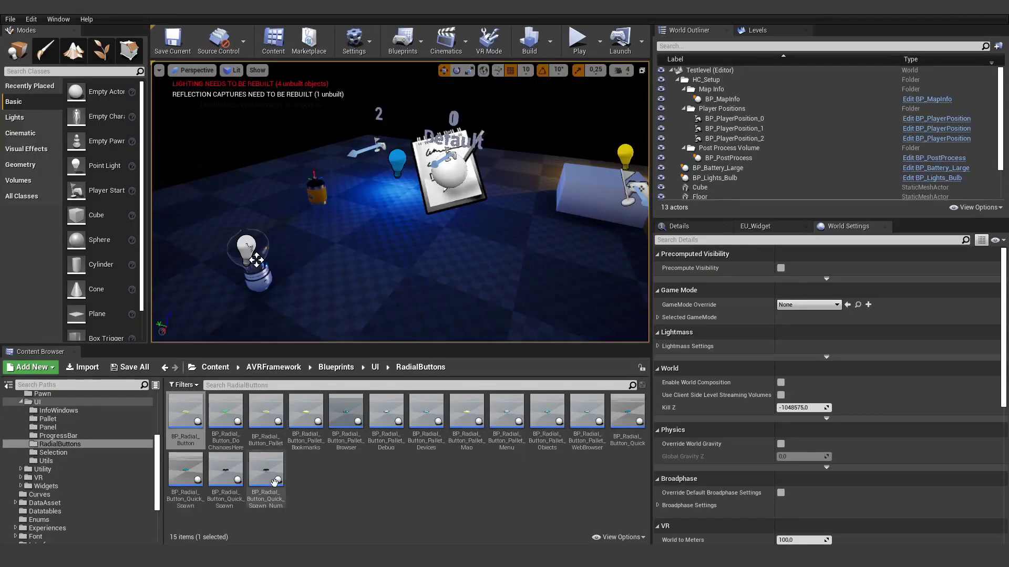
- Open BP_Radial_Button_DoChangesHere and check its ring material and the Print String node in its event graph
double_click(223, 414)
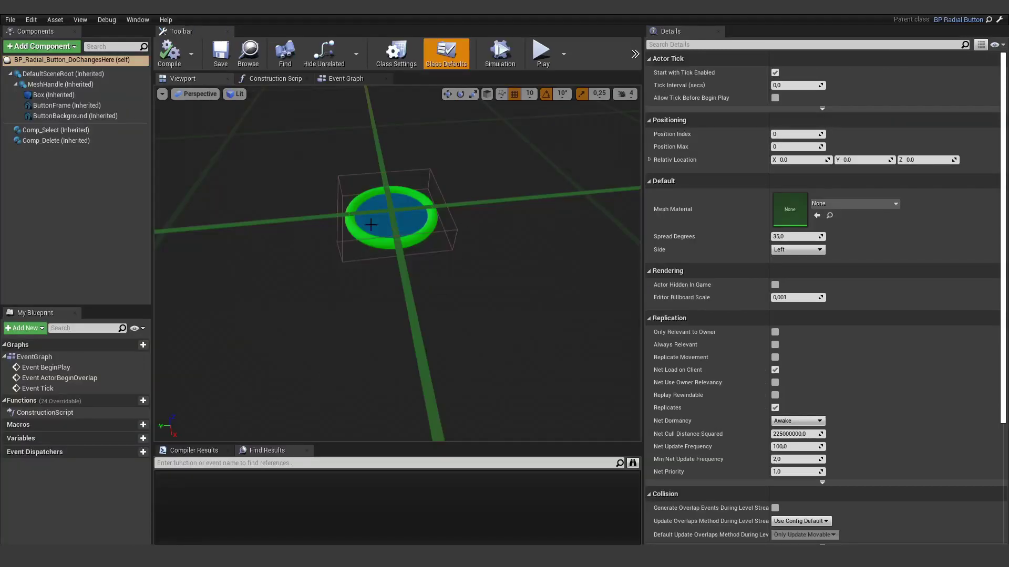
click(340, 78)
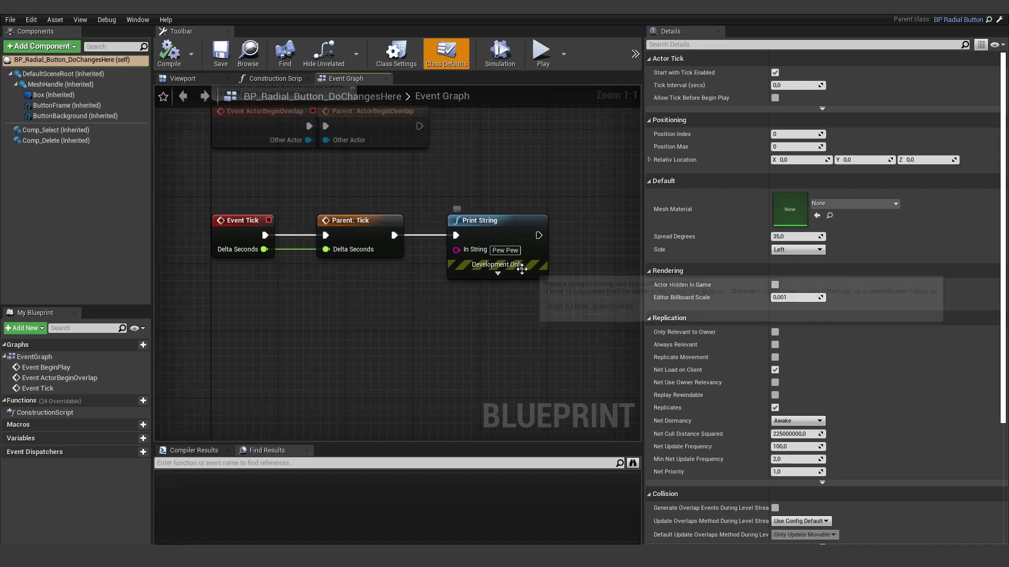
click(181, 79)
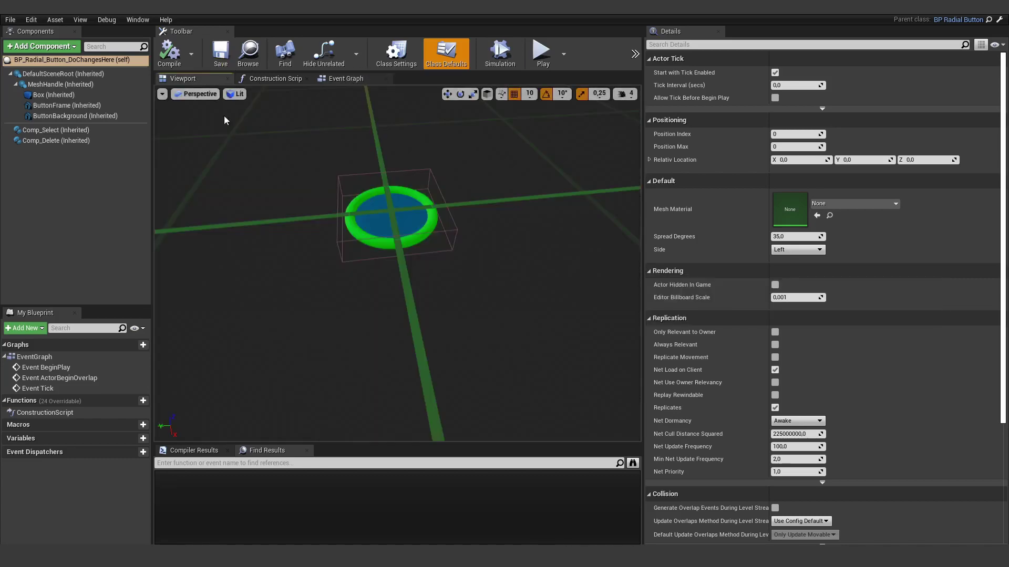
click(59, 15)
- Open BP_Radial_Button_Pallet_Map and examine its event graph as an example of a child blueprint
click(391, 477)
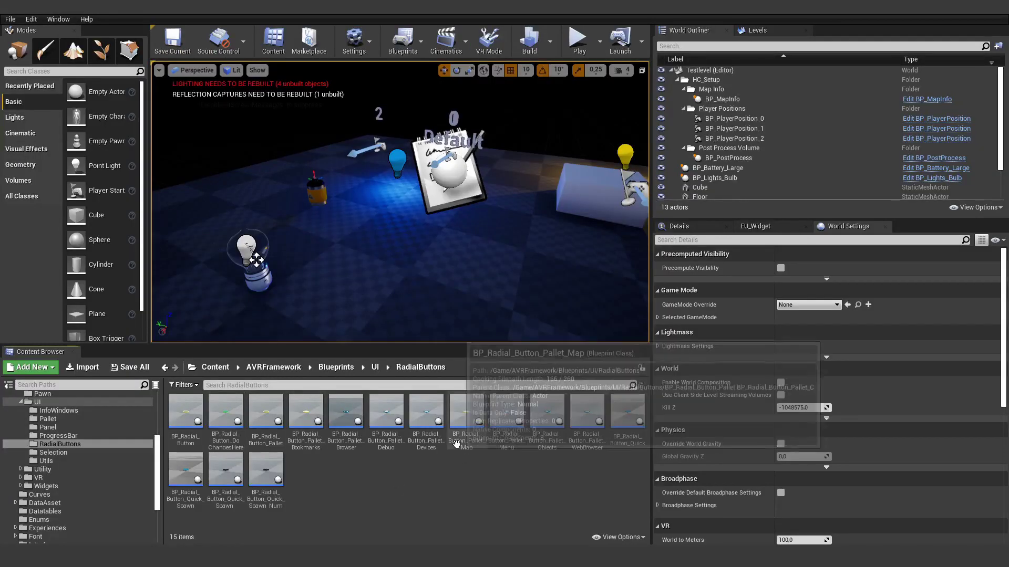
double_click(456, 444)
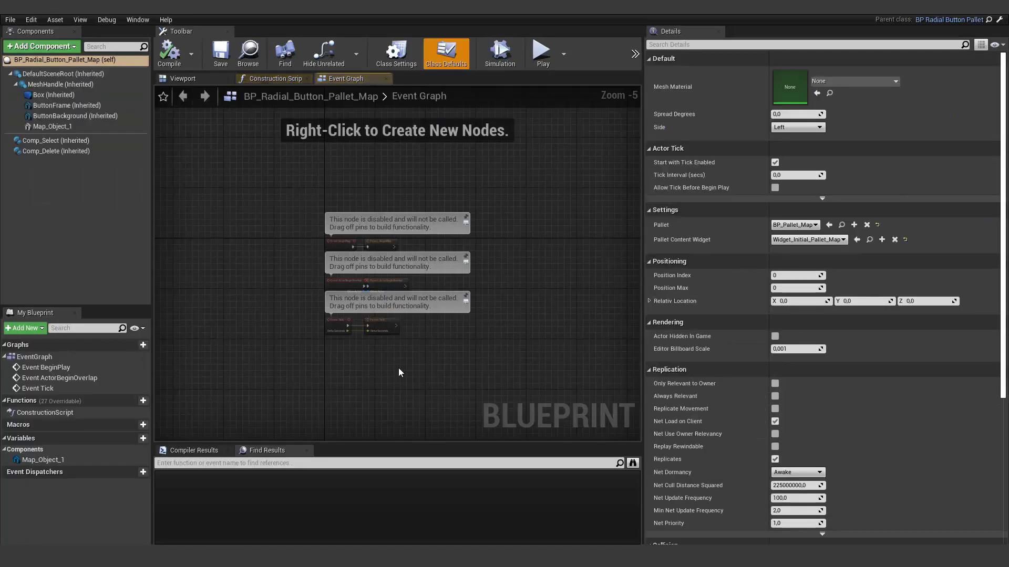
right_drag(397, 263, 473, 291)
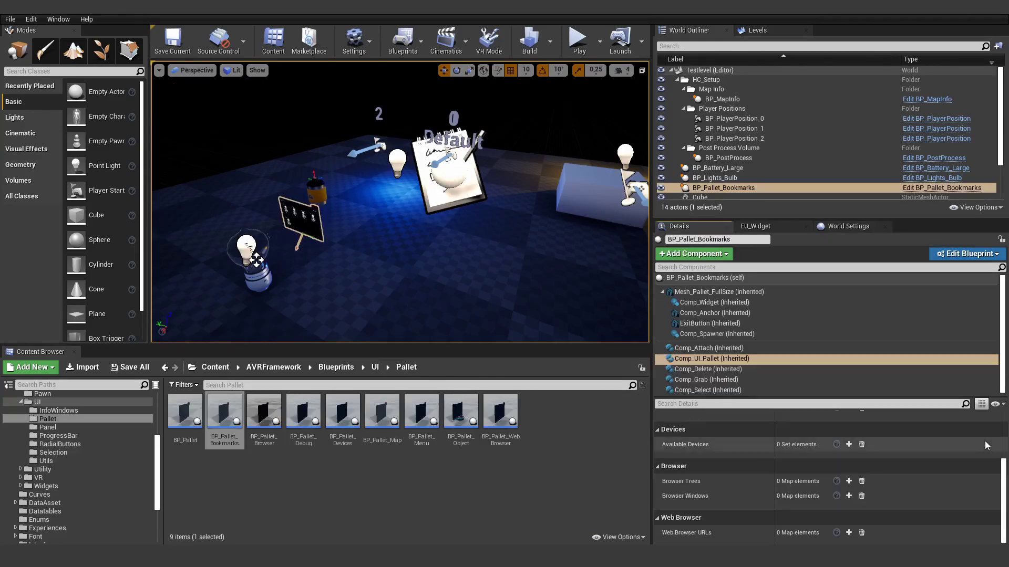
- Browse to the Action folder in Experiences/Demospace/Examples and enlarge the Content Browser to view its blueprints
click(281, 494)
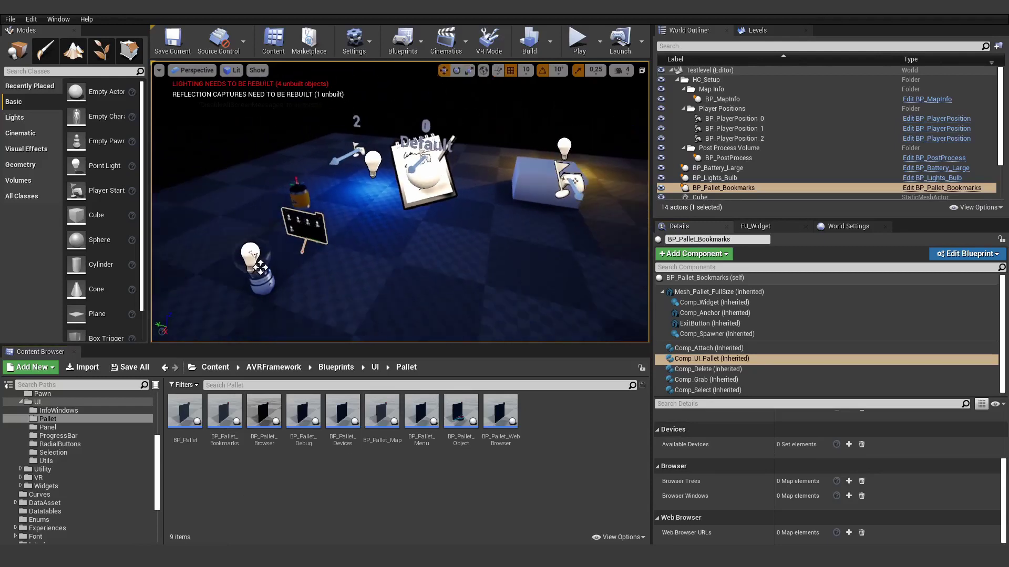
click(47, 528)
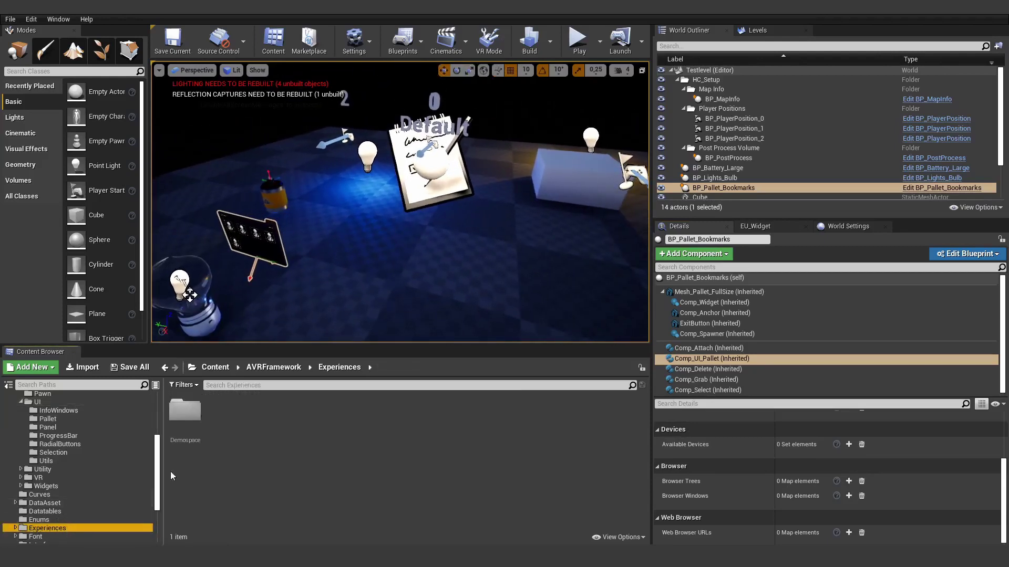
double_click(185, 415)
double_click(224, 412)
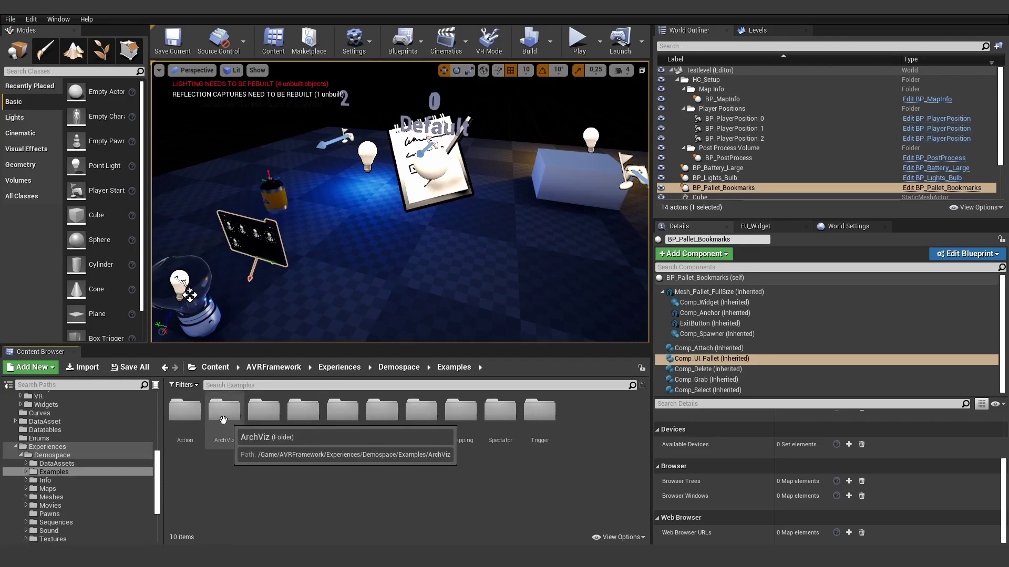
double_click(185, 412)
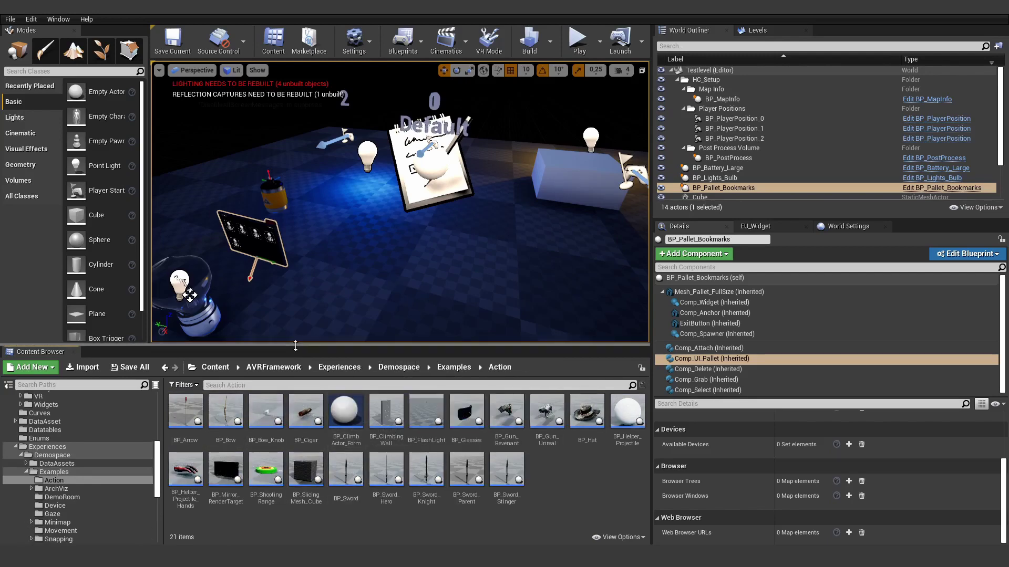
drag(295, 345, 295, 313)
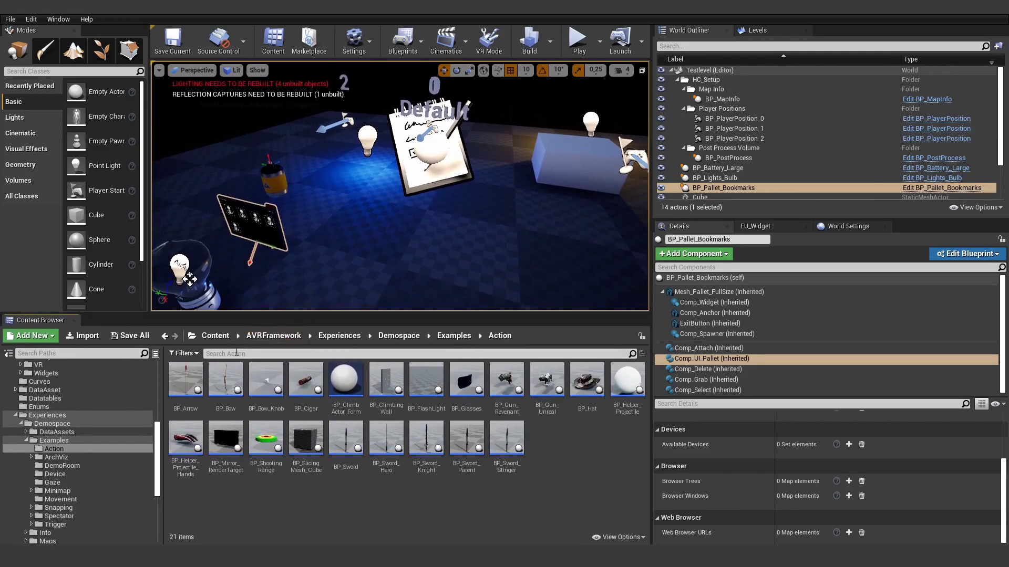
- Open the Furniture folder inside the ArchViz examples and select BP_Drawer_Example
click(74, 460)
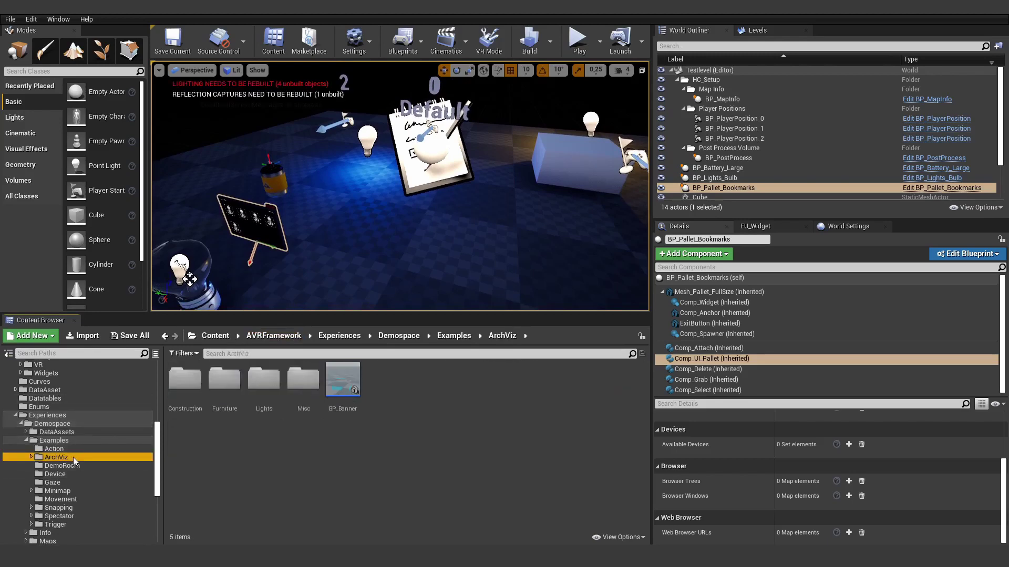
double_click(225, 379)
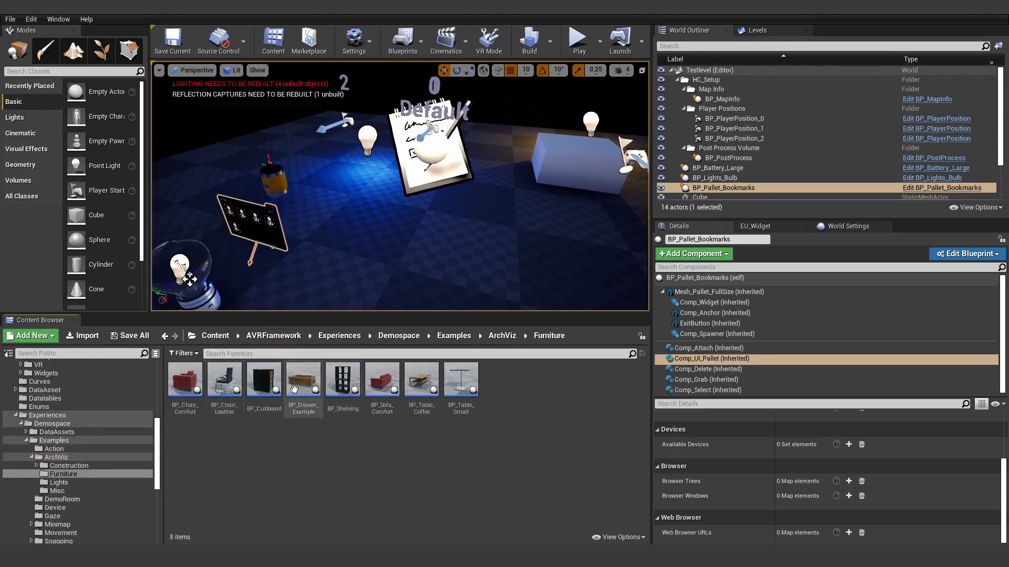
click(303, 384)
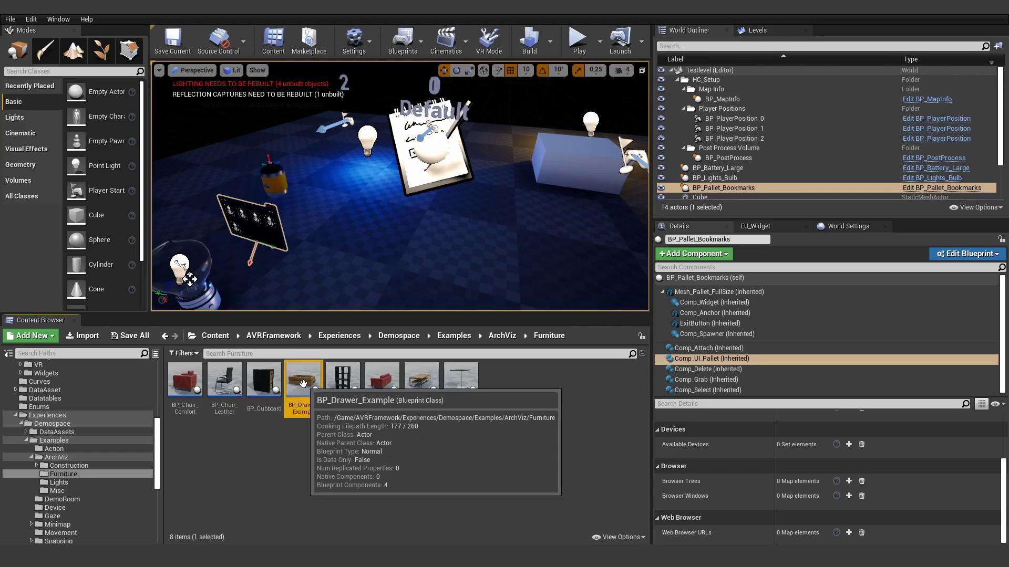
- Duplicate BP_Drawer_Example in the Furniture folder and name the copy BP_YourDrawer
right_click(303, 384)
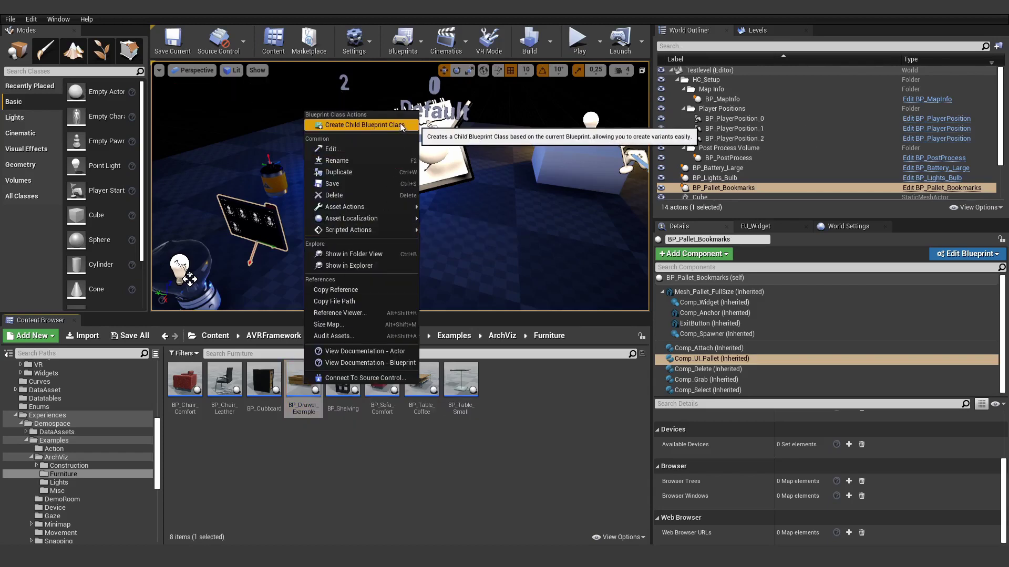
click(350, 173)
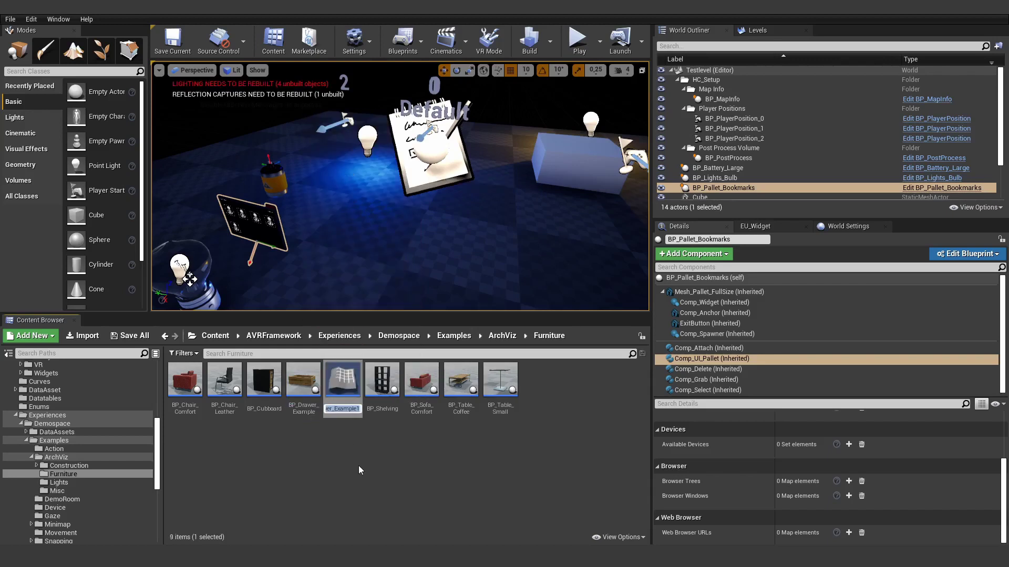
key(Right)
key(BackSpace)
key(BackSpace)
key(BackSpace)
key(BackSpace)
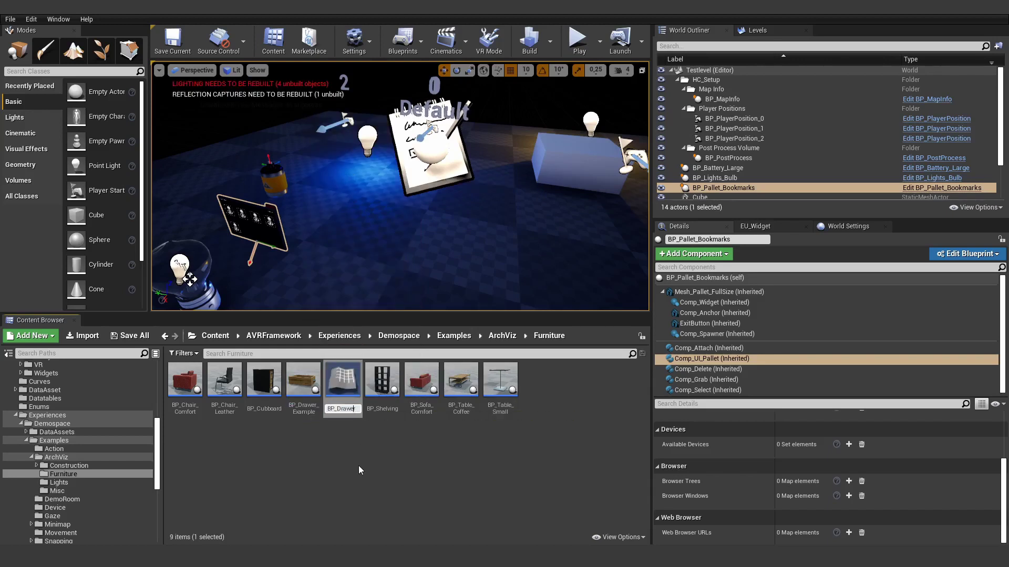
text(Your)
key(Return)
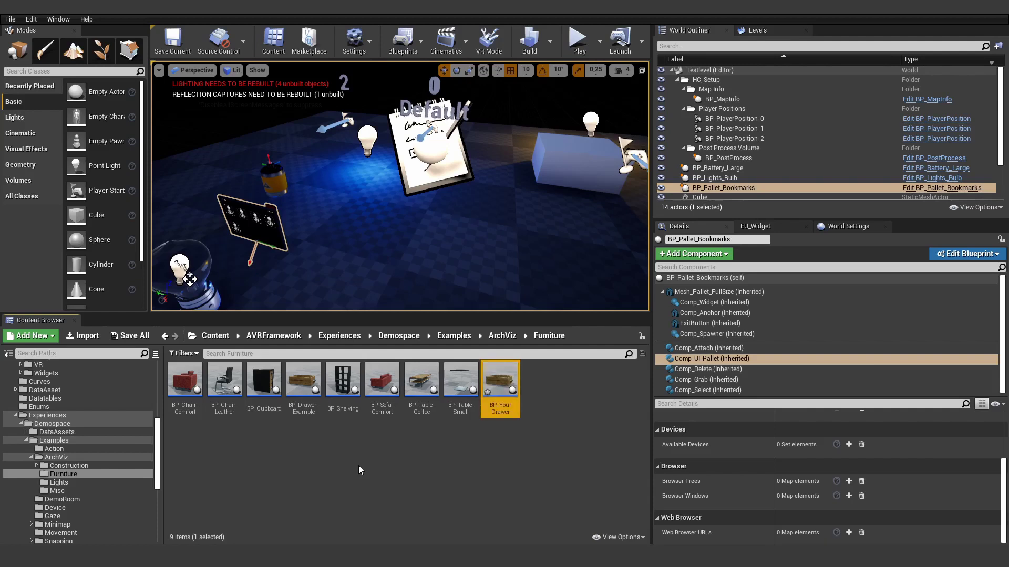
- Open BP_YourDrawer and examine its Comp_Drag and Comp_Latch components and its 3D preview
double_click(499, 383)
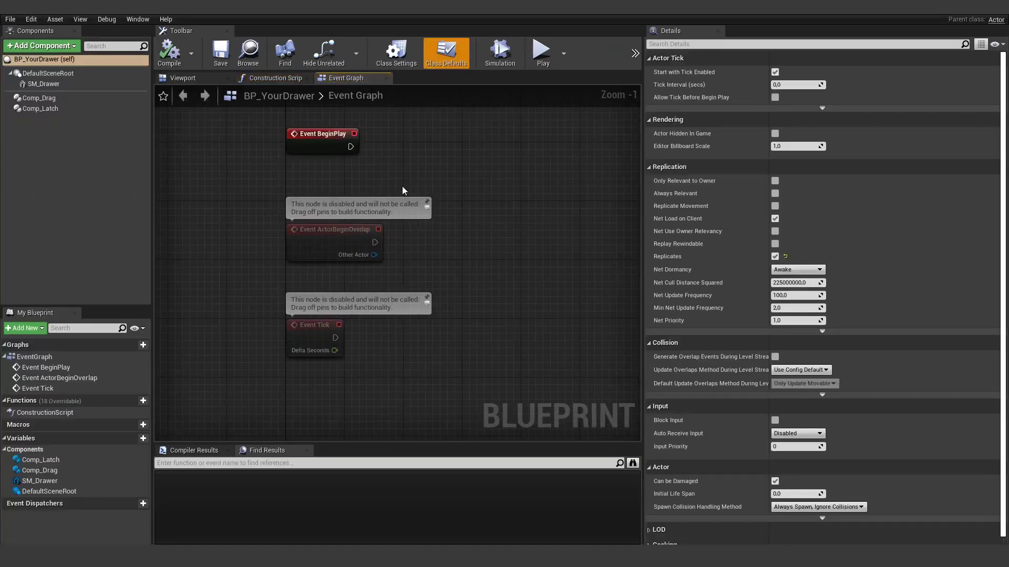
click(55, 98)
click(54, 108)
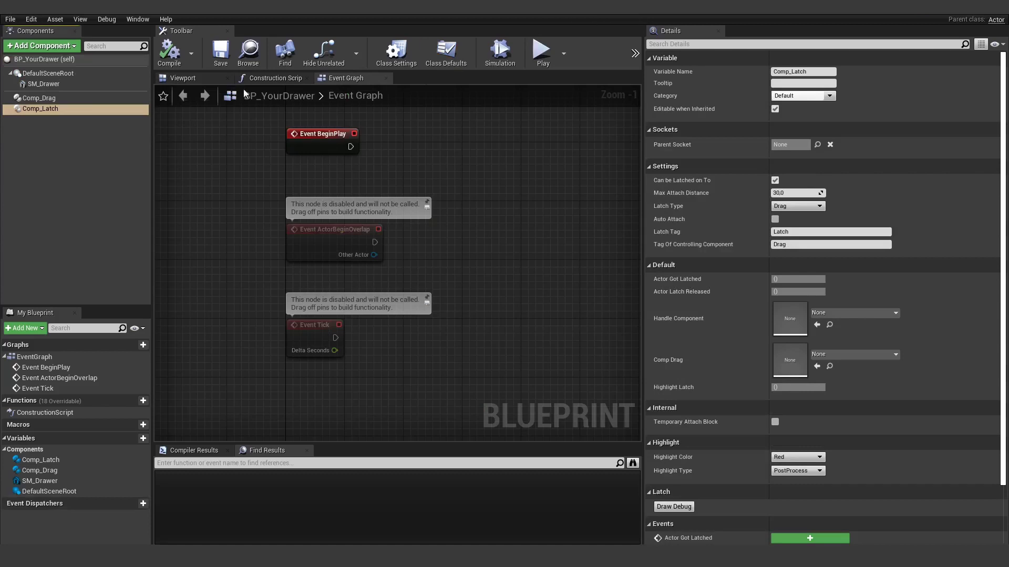
click(206, 78)
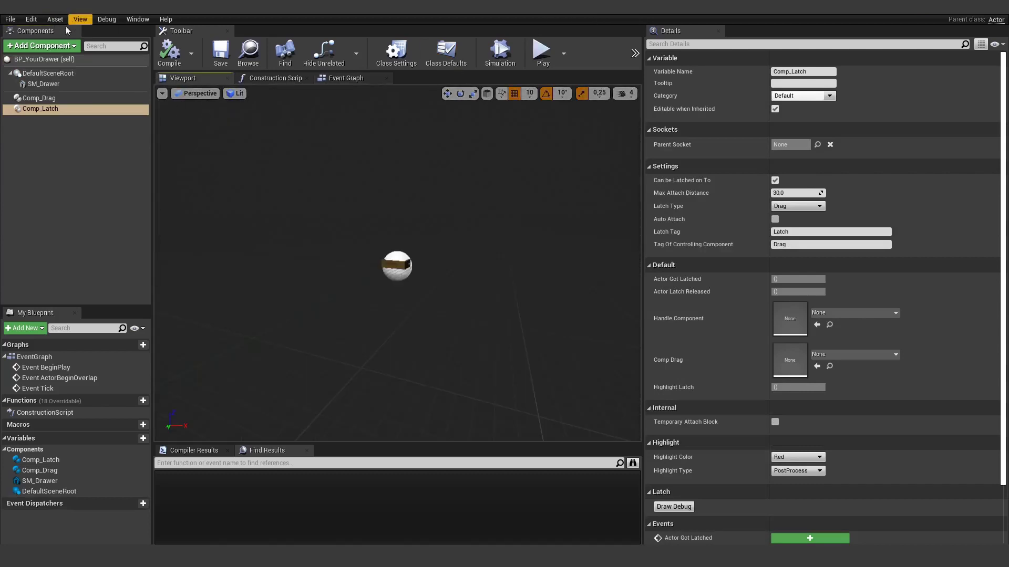
mouse_move(371, 241)
right_down()
mouse_move(350, 273)
mouse_move(380, 250)
right_up()
- Add a Point Light component as a child of SM_Drawer and raise it to Z 10
click(57, 46)
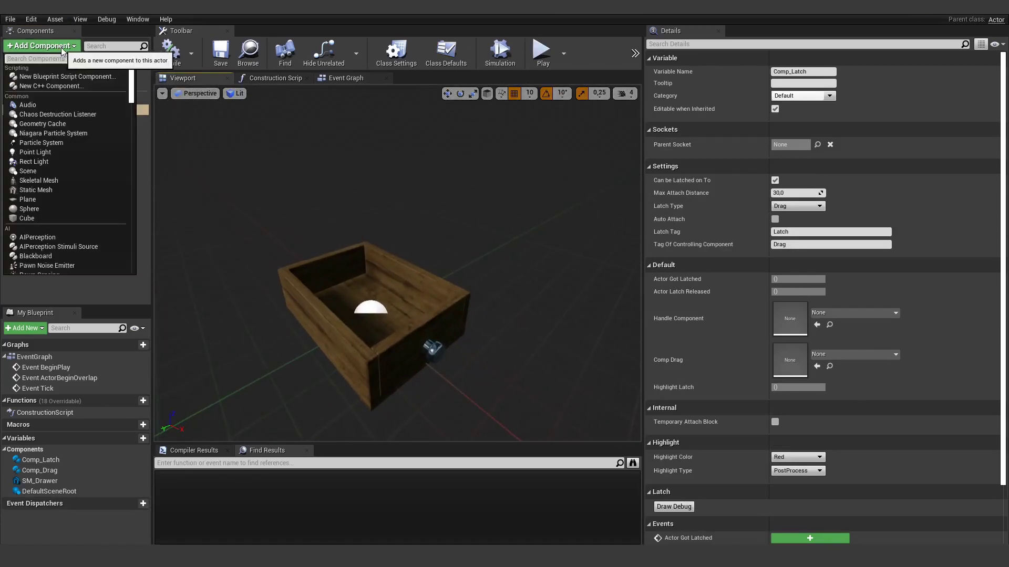
text(poin)
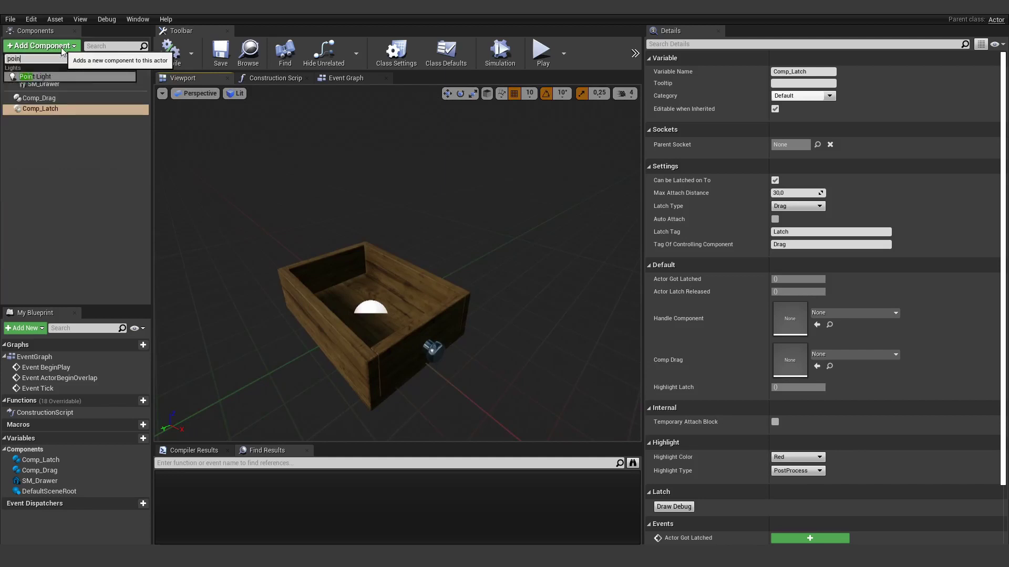
click(52, 76)
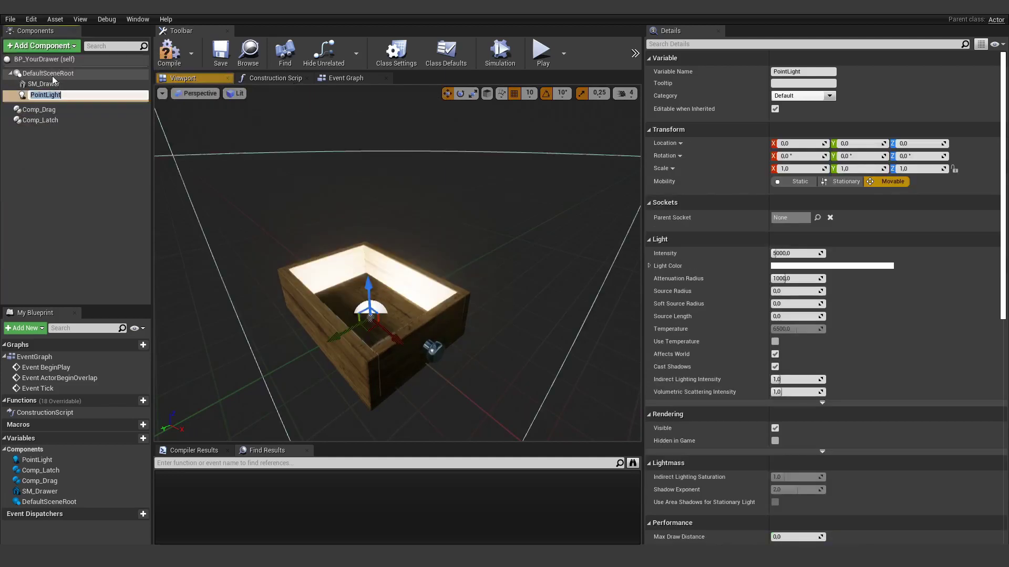
click(46, 94)
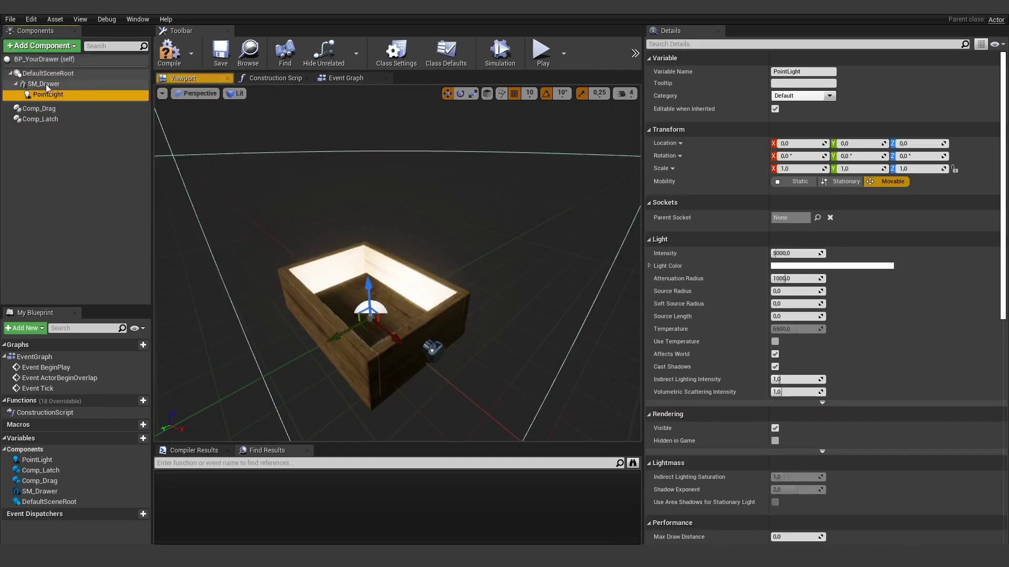
drag(370, 291, 367, 272)
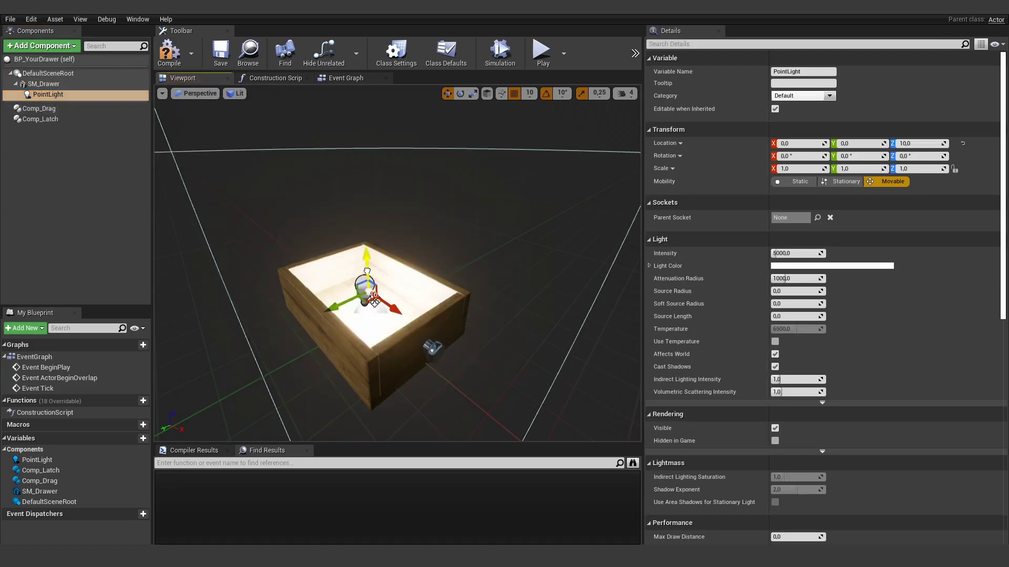
- Set the point light's color to magenta (hex sRGB E400FFFF), intensity to about 591 and attenuation radius to about 103, and save the blueprint
click(832, 266)
drag(663, 330, 673, 285)
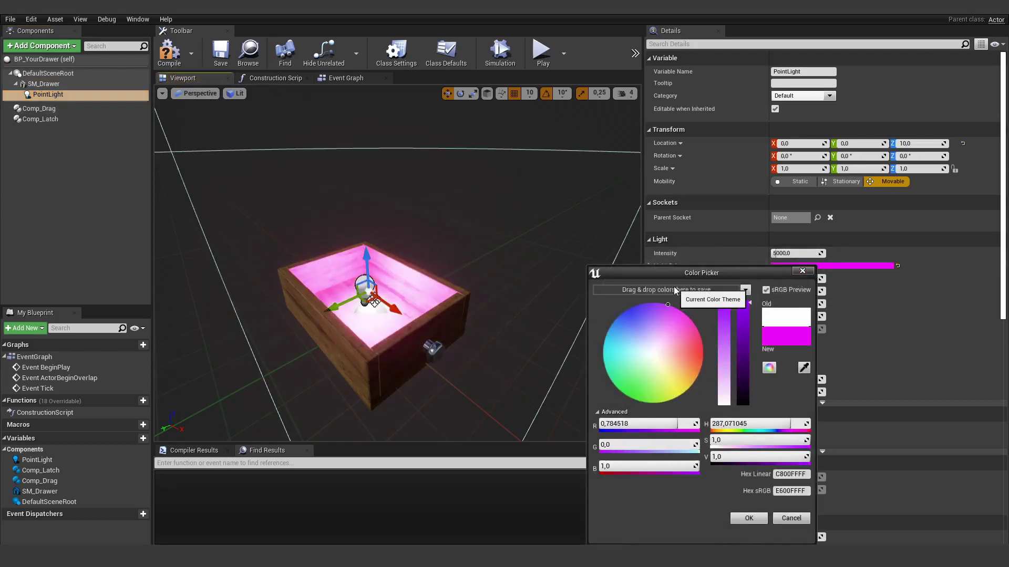
click(748, 519)
drag(787, 278, 750, 253)
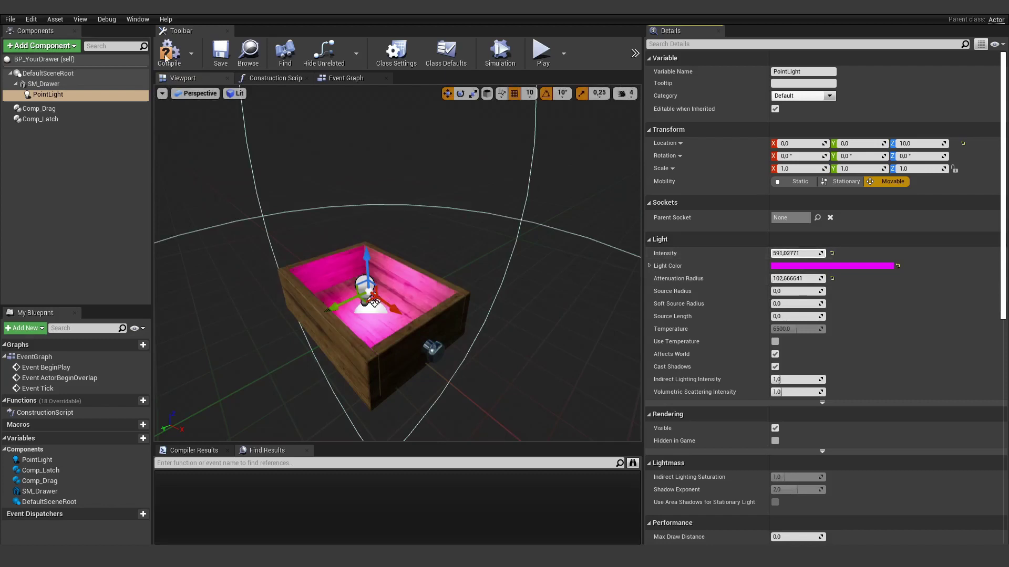
click(220, 59)
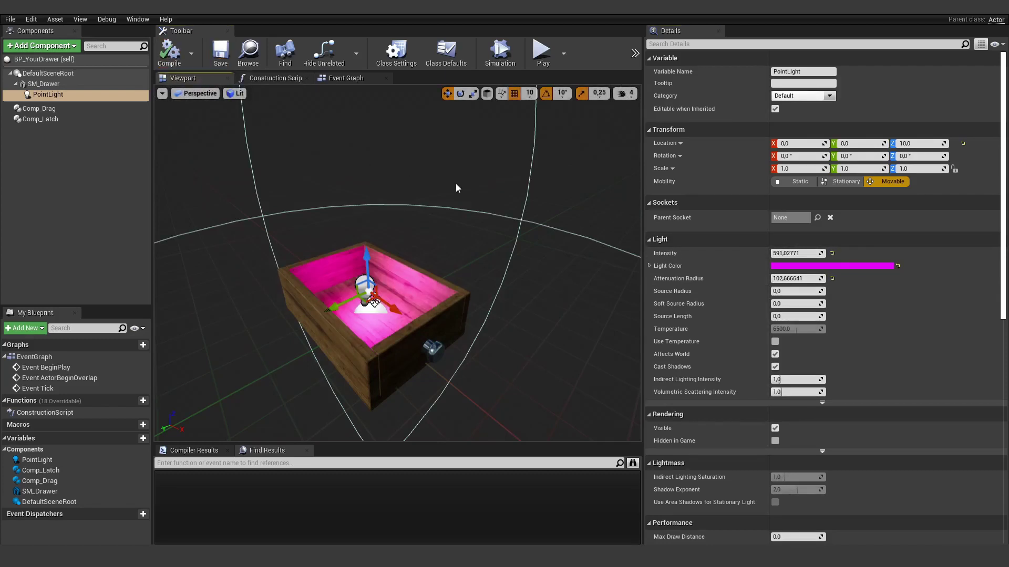
right_drag(443, 162, 235, 145)
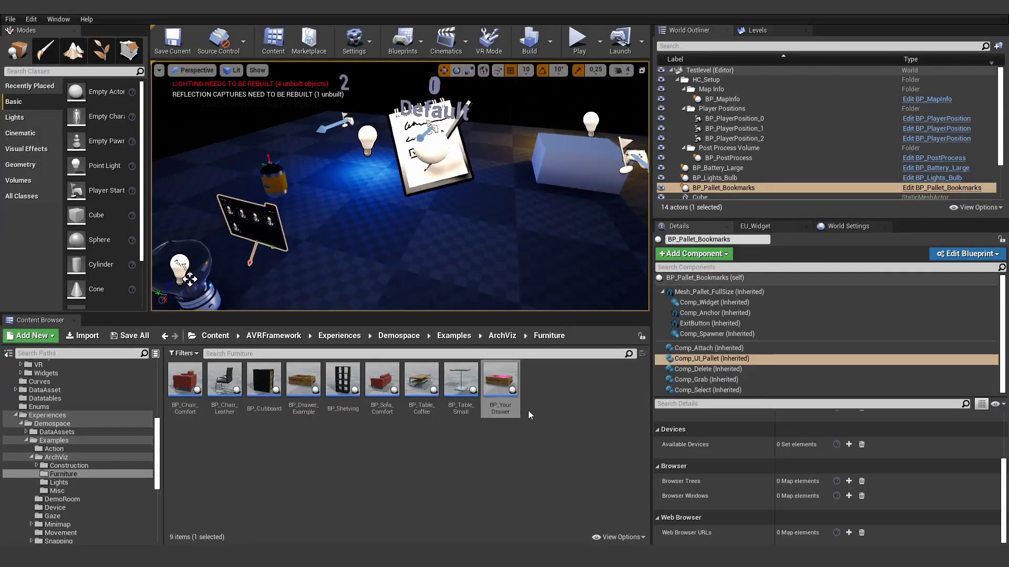
- Place BP_YourDrawer on the level floor near the bookmarks pallet and turn on game view
drag(451, 239, 375, 248)
key(g)
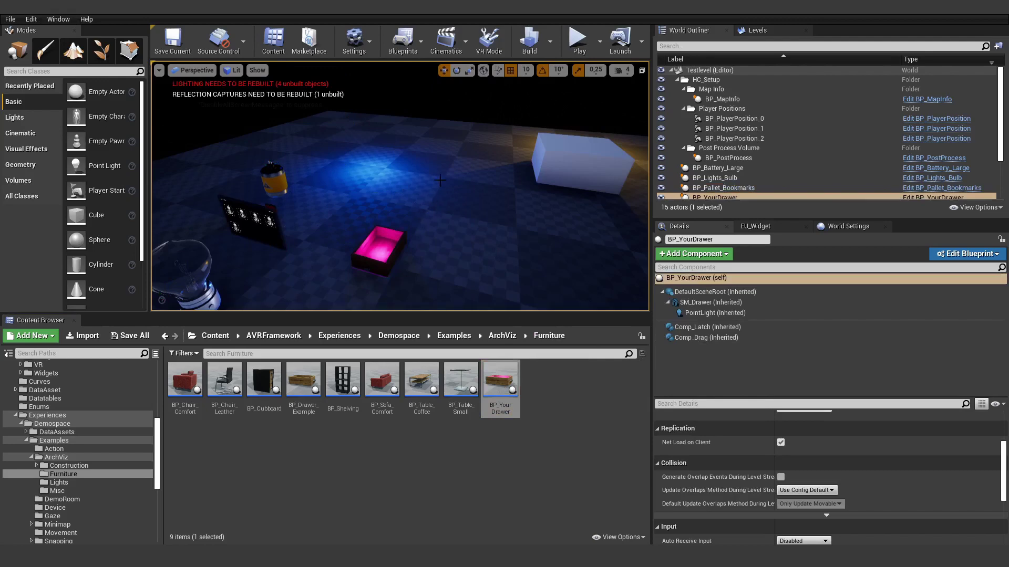
right_drag(422, 220, 439, 180)
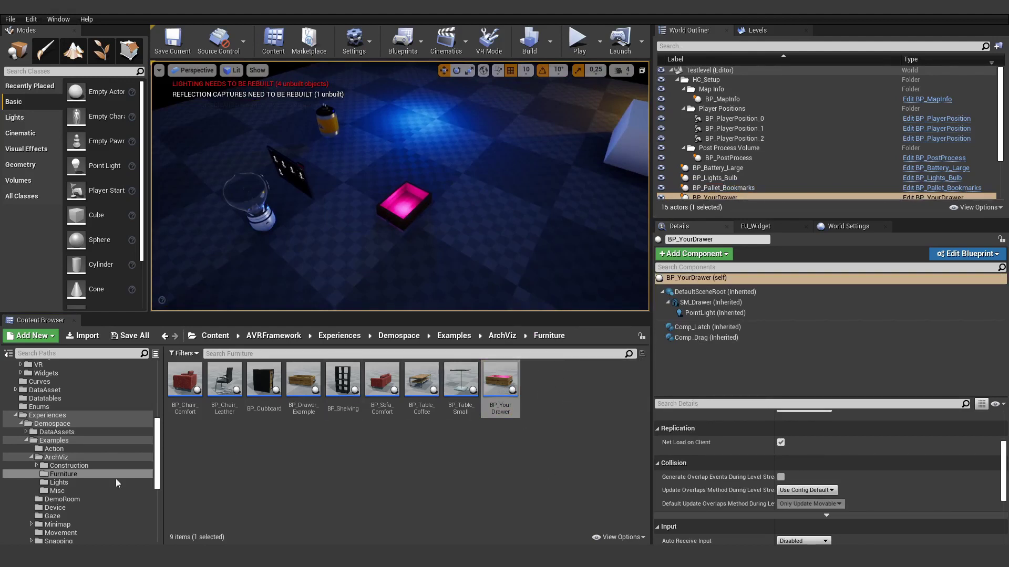
- Open BP_Bow from the Action examples folder and examine its event graph and 3D preview
click(54, 448)
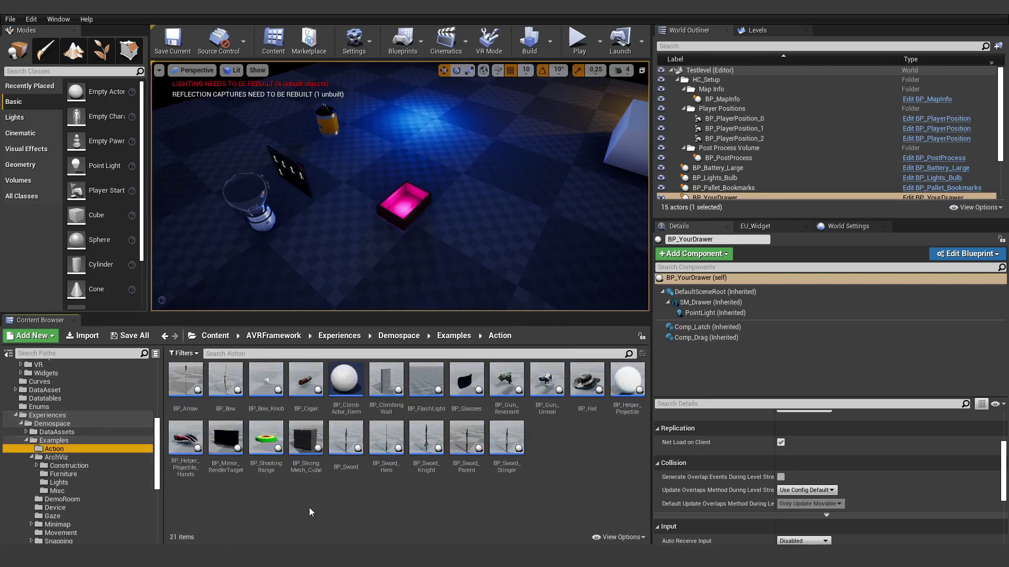
double_click(226, 388)
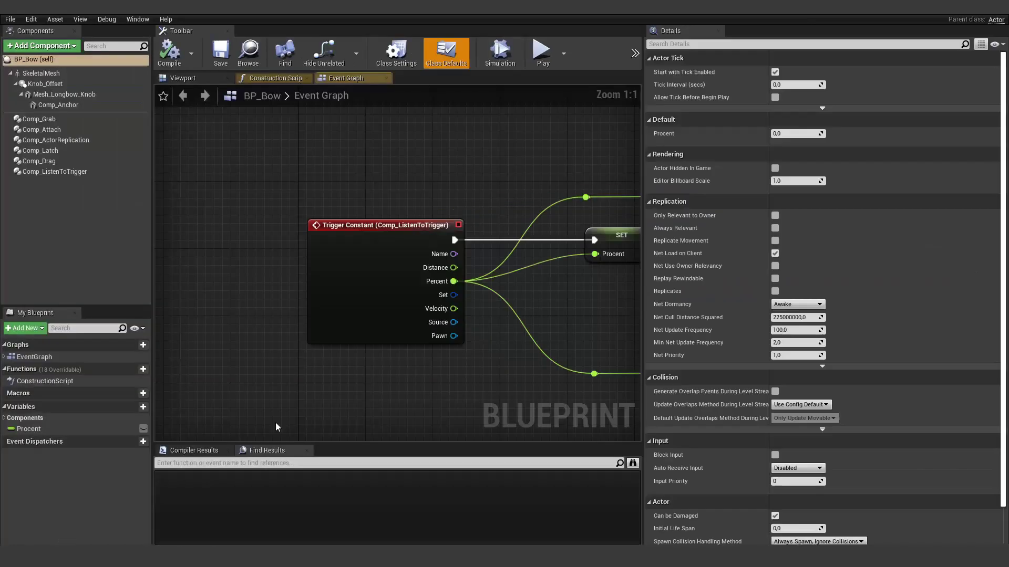
scroll(300, 298, down, 7)
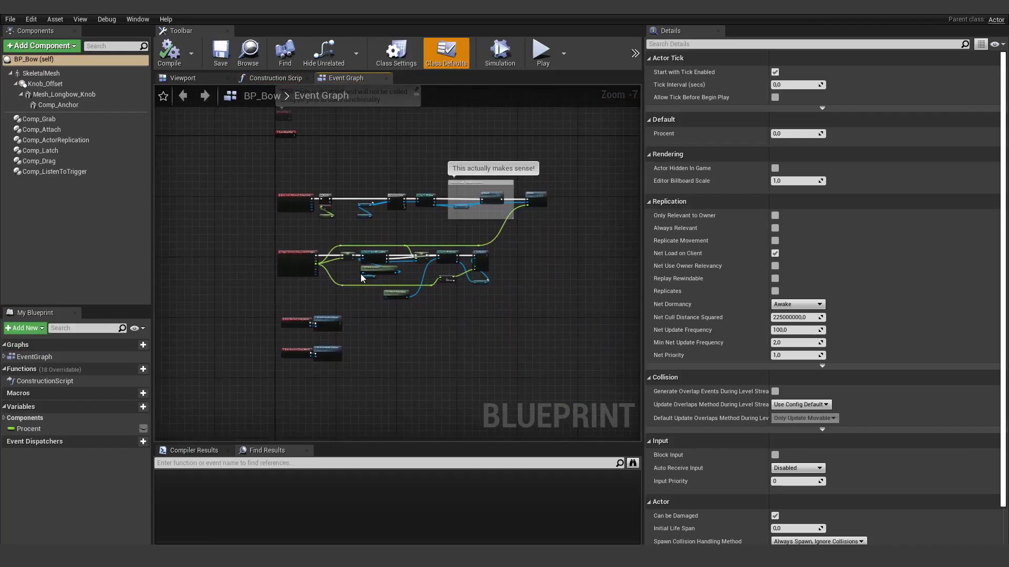
scroll(457, 206, up, 7)
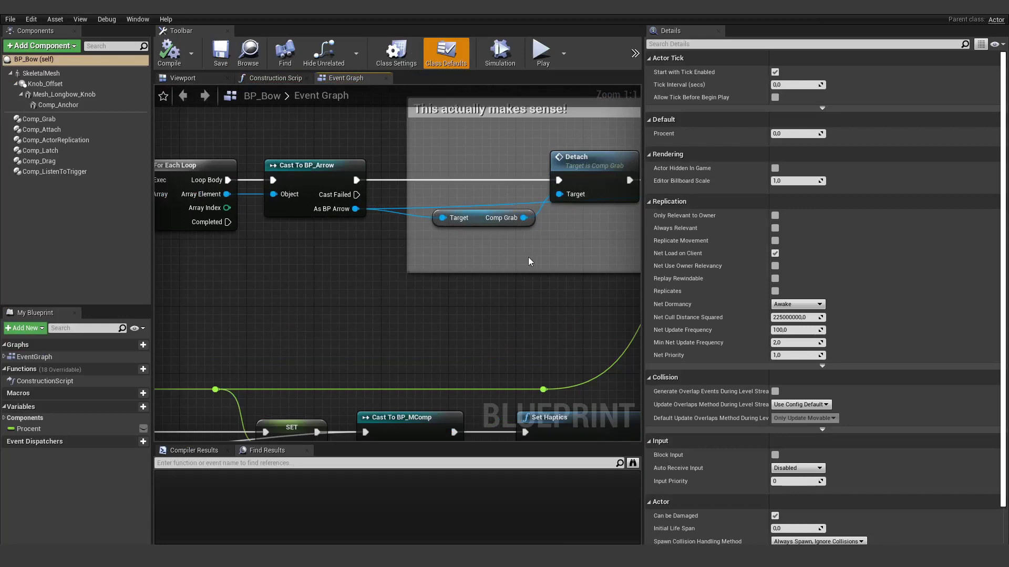
scroll(354, 267, down, 7)
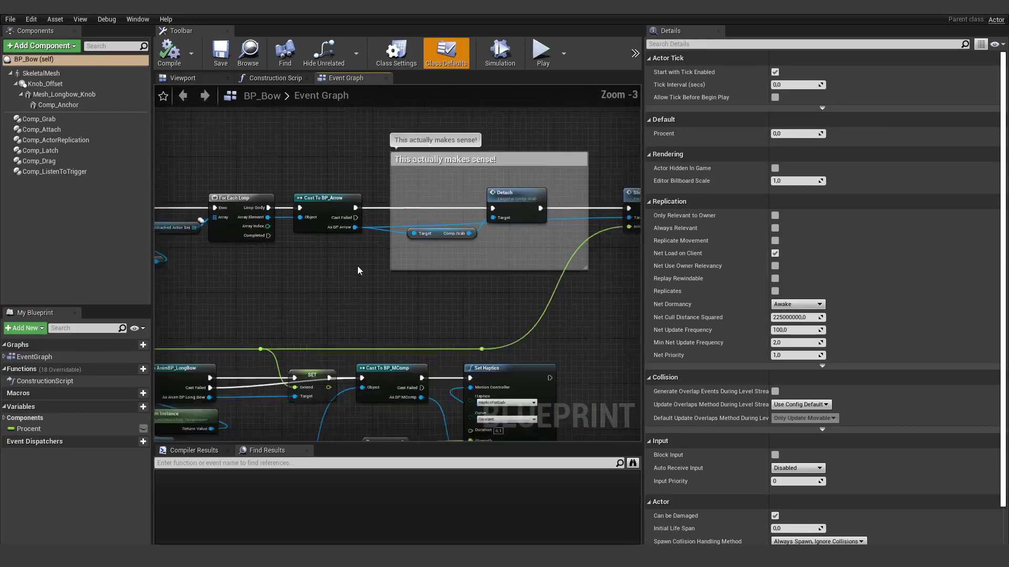
right_drag(358, 266, 410, 214)
scroll(301, 224, up, 1)
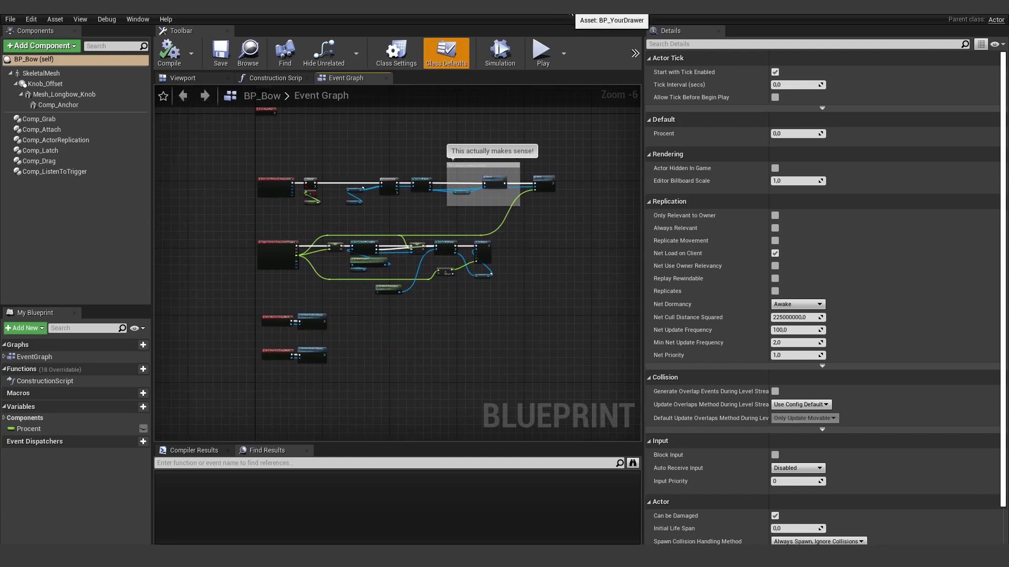
click(182, 78)
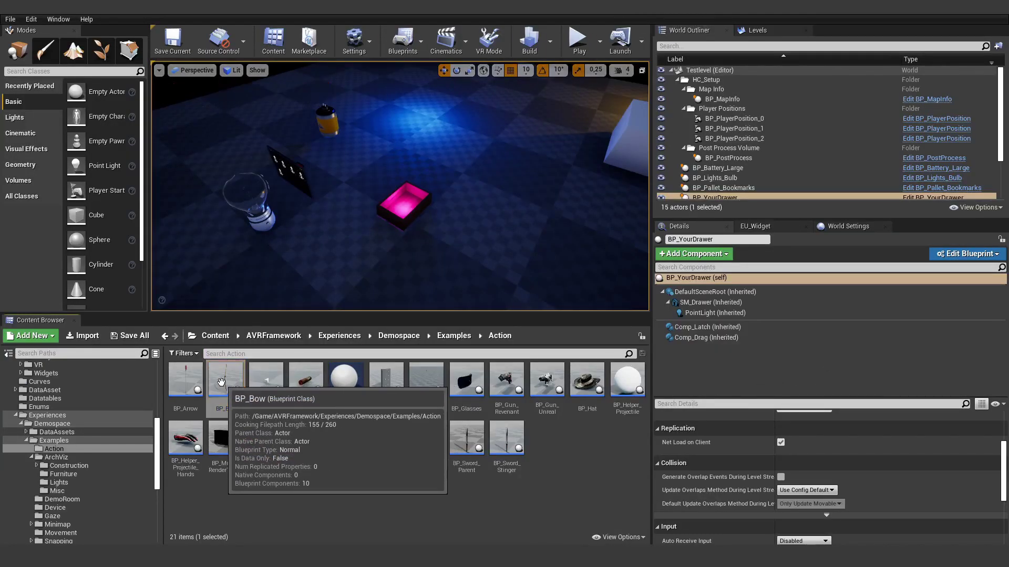
- Duplicate BP_Bow as BP_YourBow and place the copy in the level beside the drawer
right_click(227, 383)
click(256, 170)
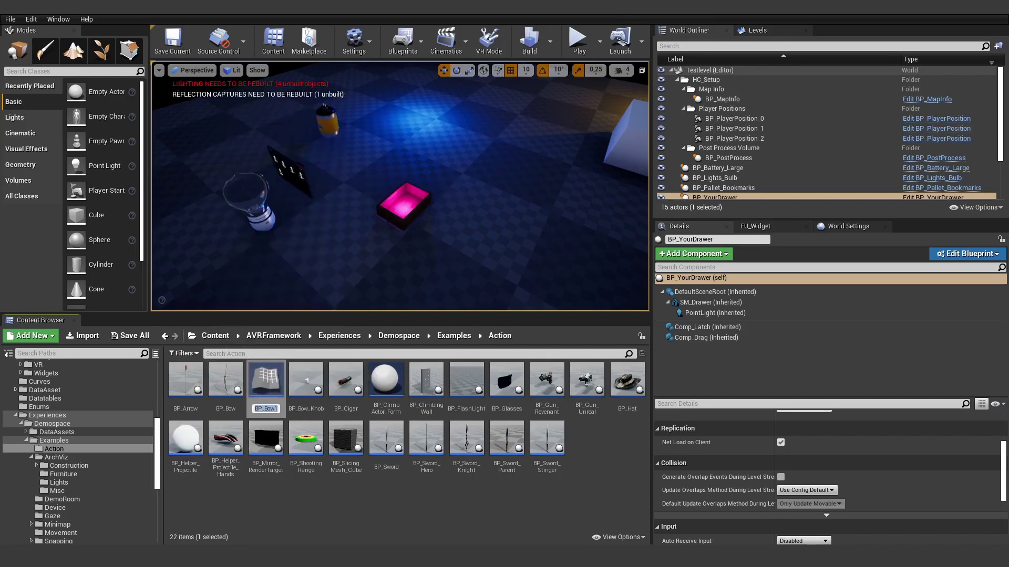
key(BackSpace)
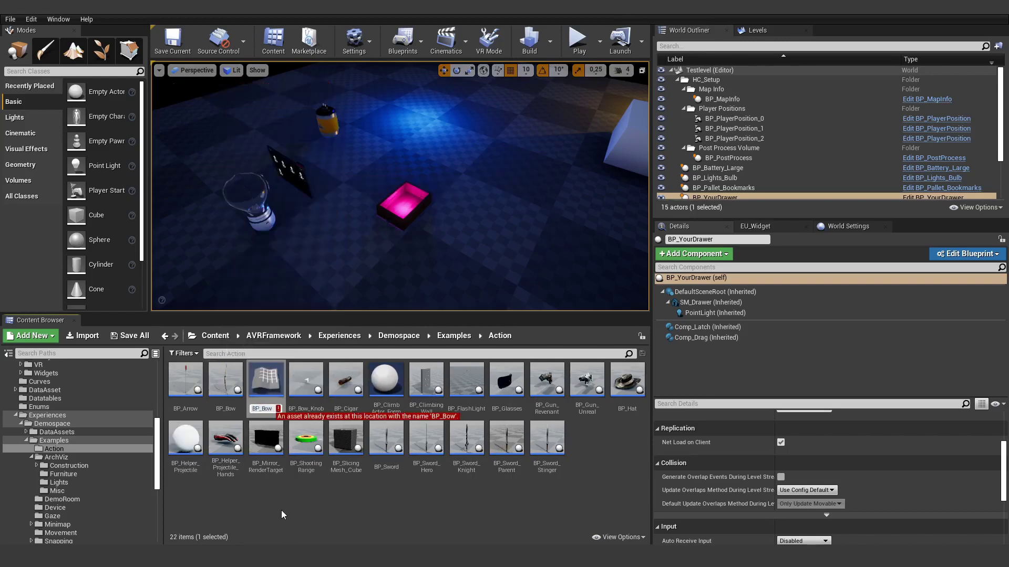
key(Left)
key(Left)
key(Left)
text(Y)
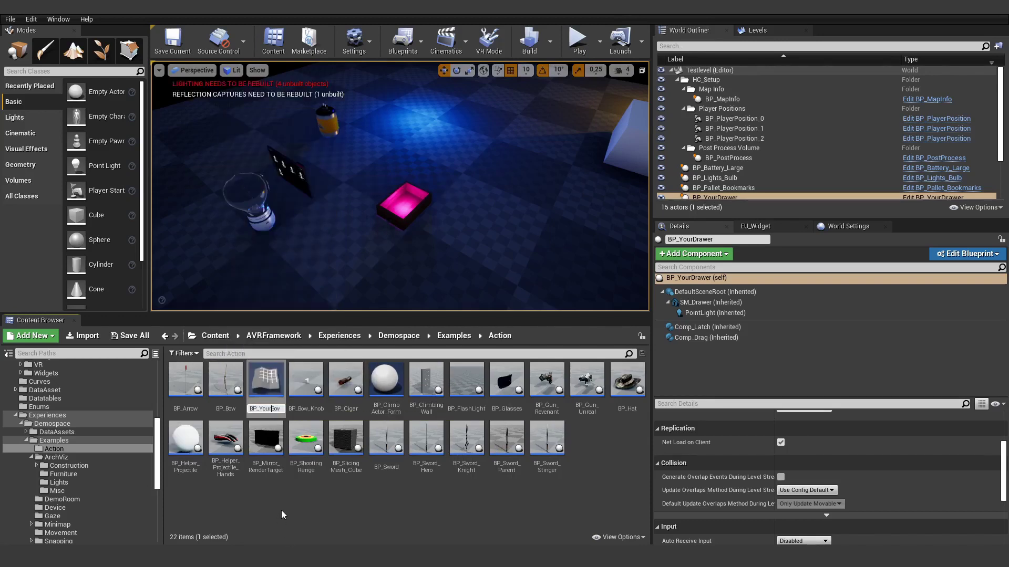
text(our)
key(Return)
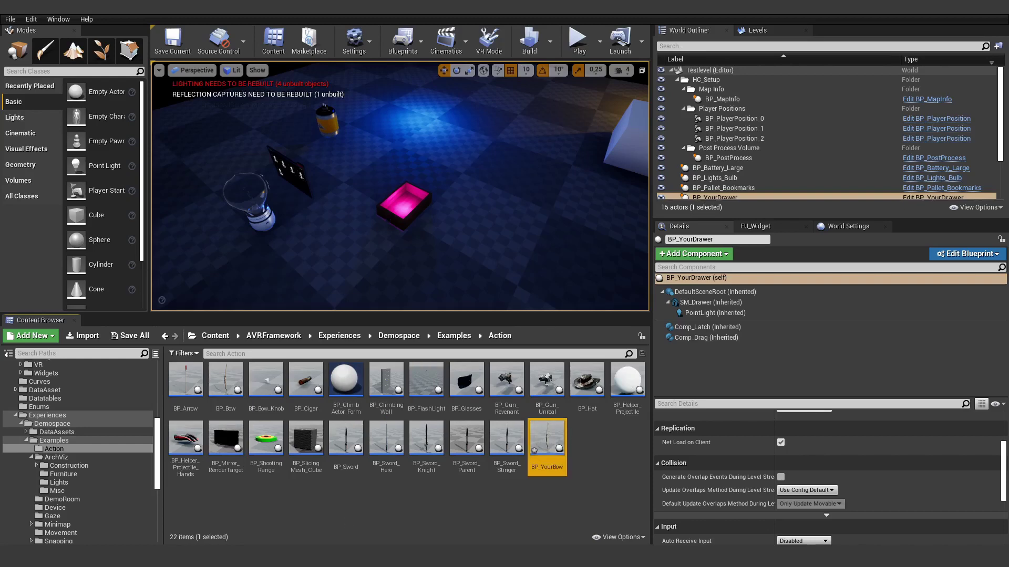
drag(550, 443, 472, 231)
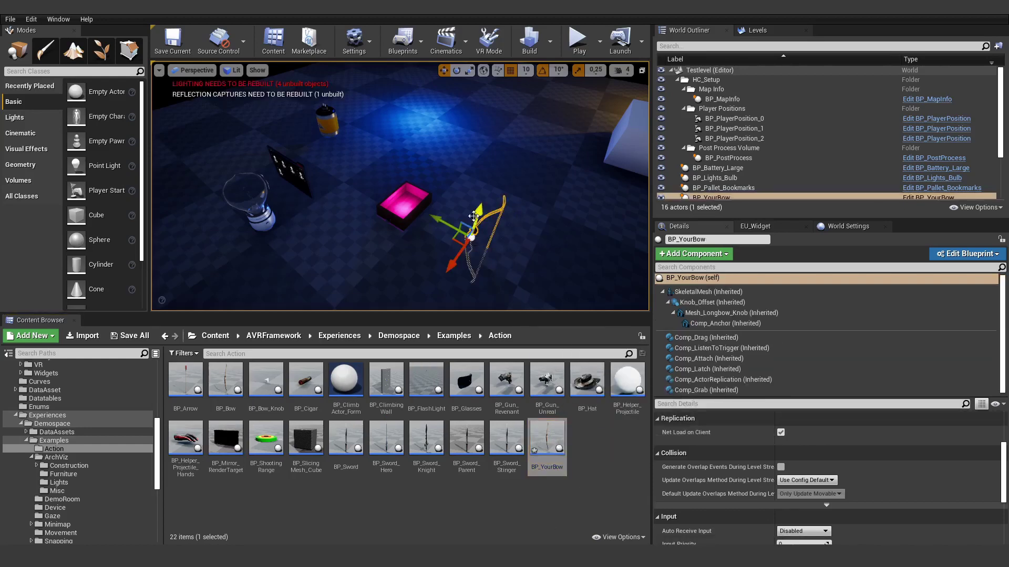
- In BP_YourBow's event graph, move the Actor Latch Released (Comp_Latch) node above the Branch node and break its execution link to that Branch
double_click(547, 442)
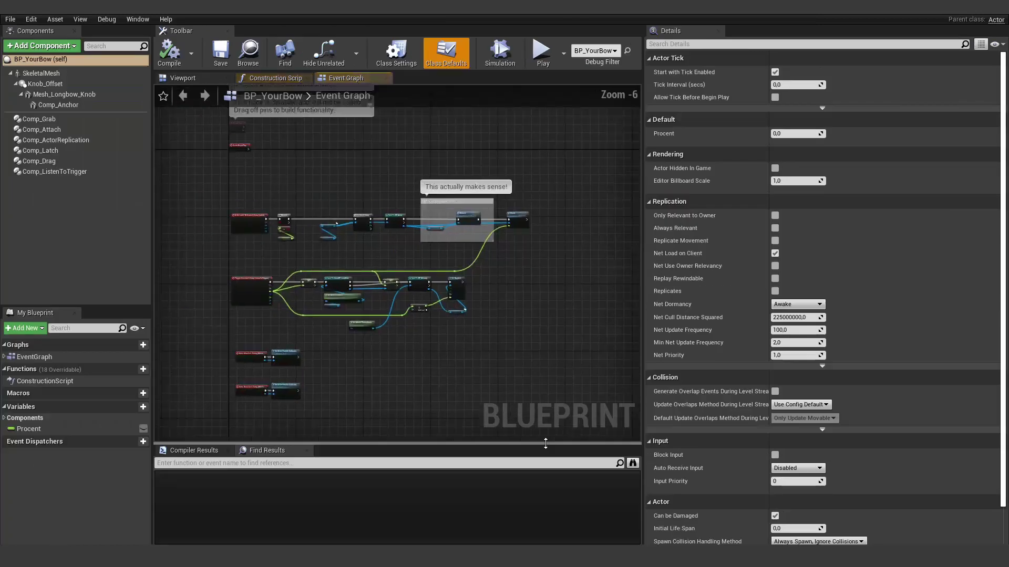
scroll(360, 352, up, 2)
right_drag(391, 343, 477, 376)
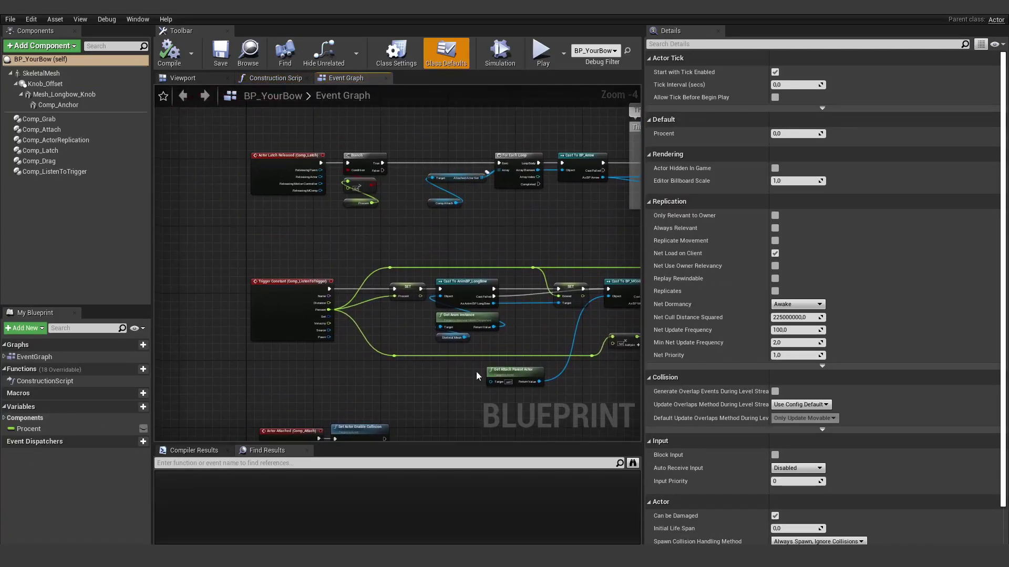
scroll(477, 376, up, 2)
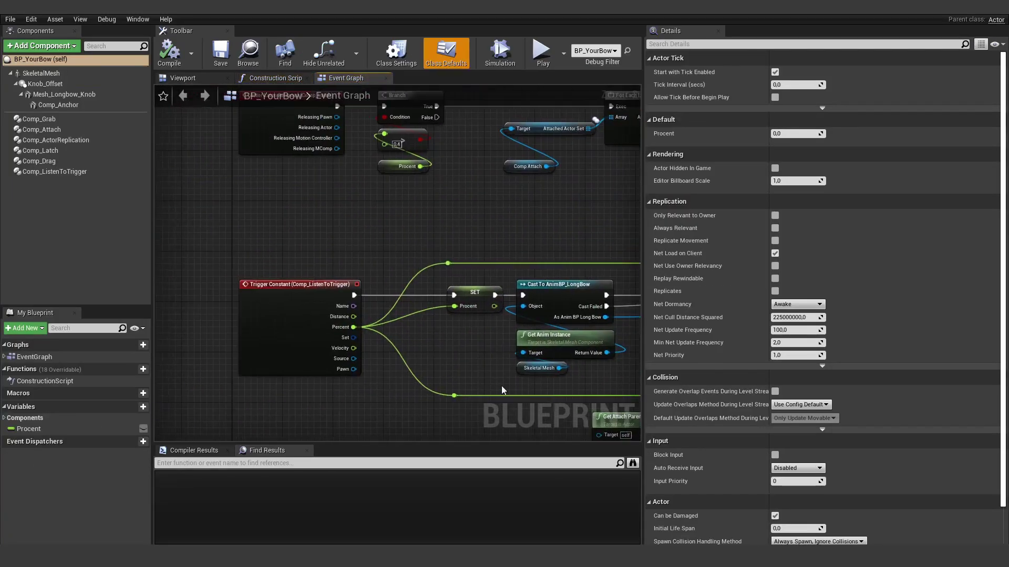
right_drag(431, 256, 475, 410)
drag(336, 266, 347, 174)
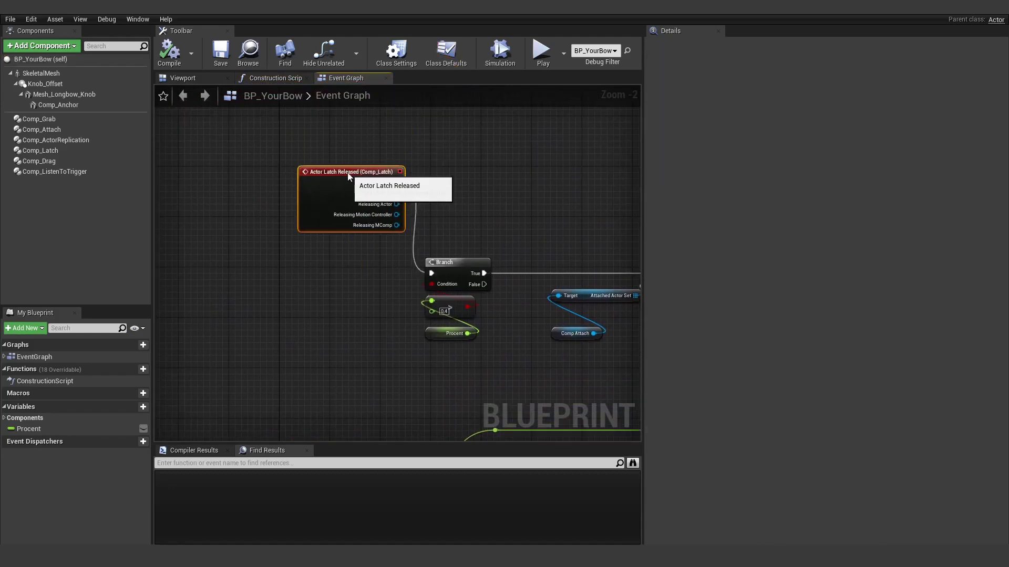
alt+click(397, 182)
right_drag(468, 224, 410, 268)
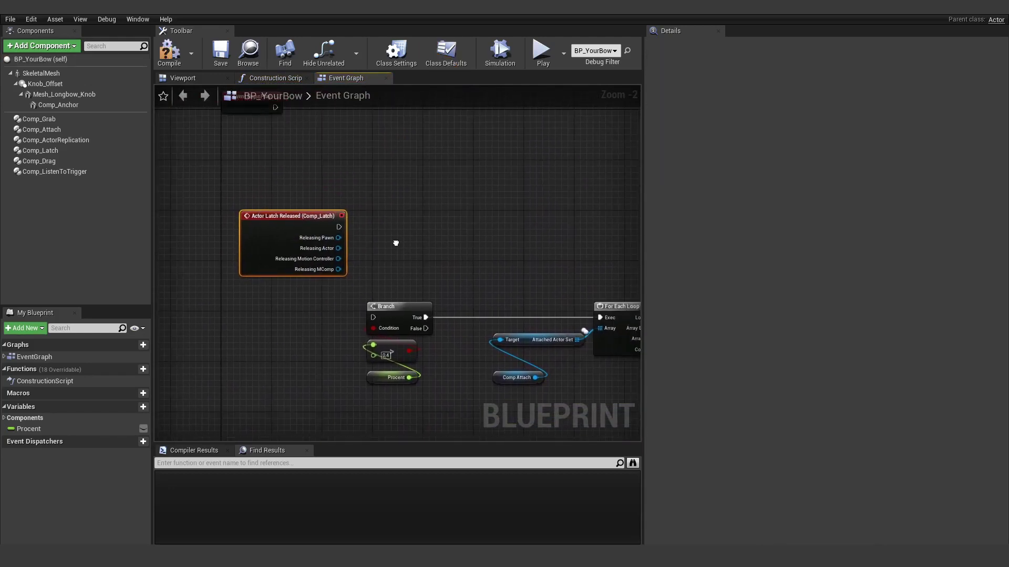
- Add a Print String node executed by the Actor Latch Released (Comp_Latch) event and set its In String to "Pow!!"
right_click(396, 243)
text(print)
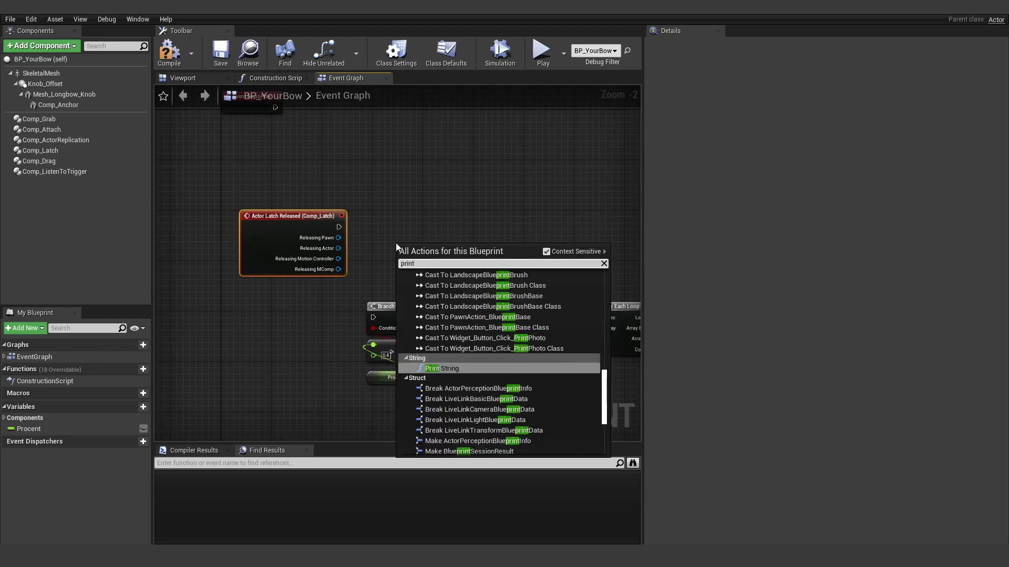
click(454, 371)
drag(403, 259, 423, 238)
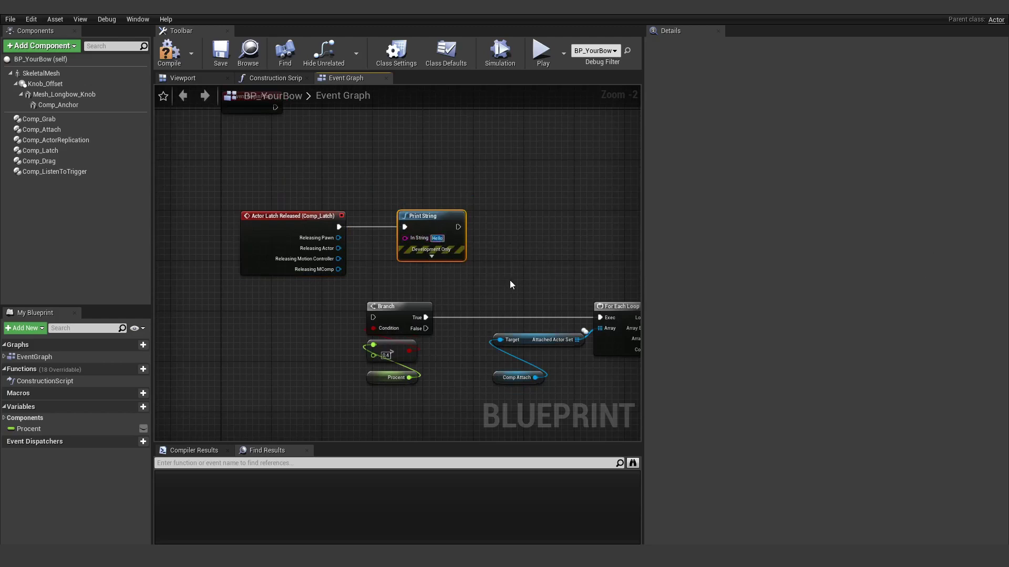
text(Po)
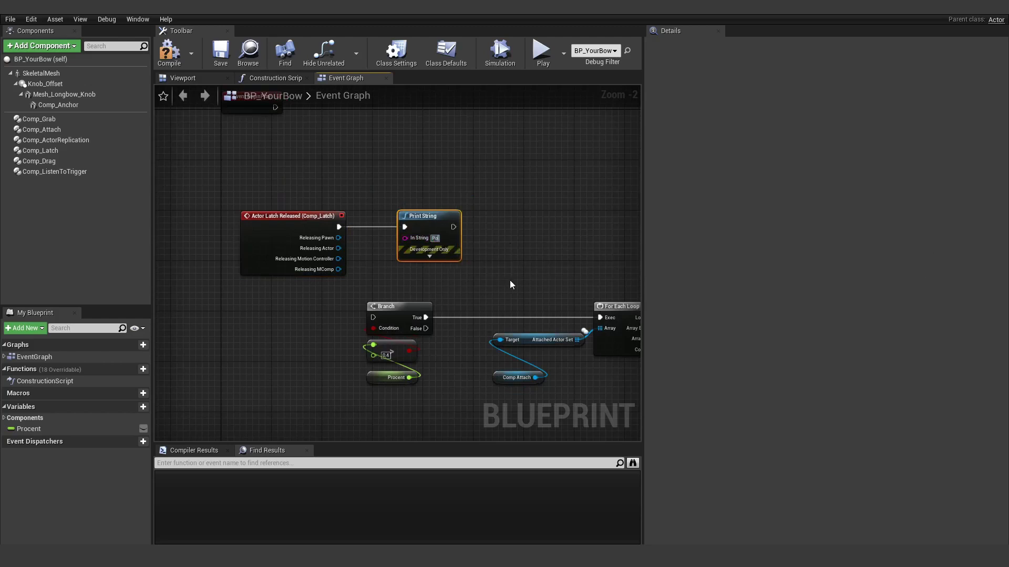
text(we)
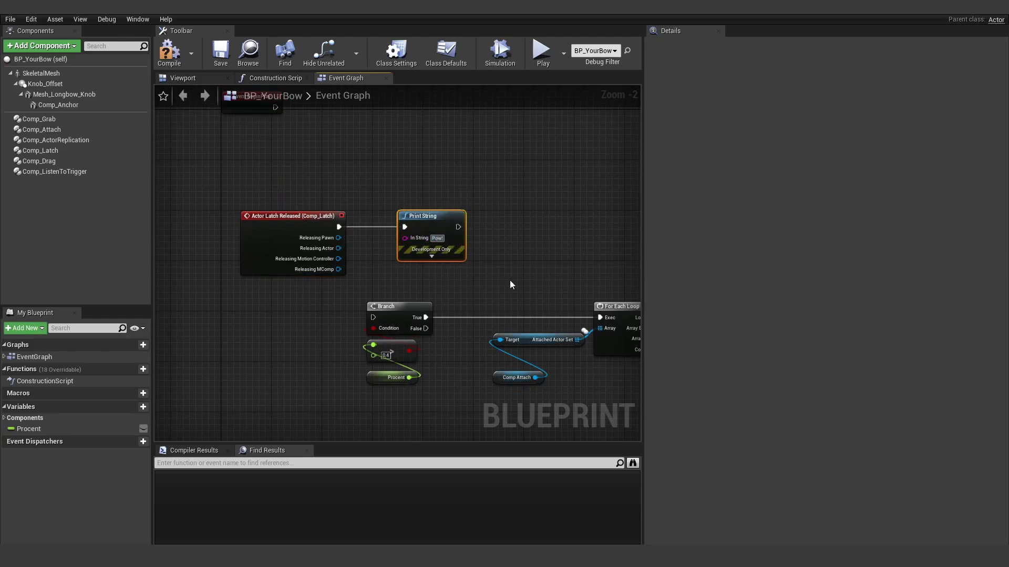
click(505, 261)
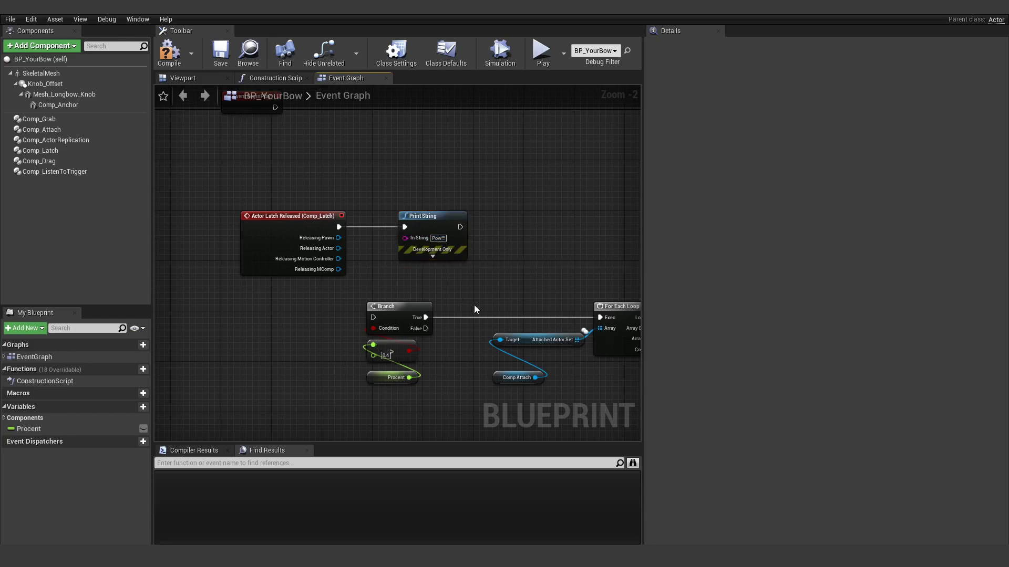
- Compile the BP_YourBow blueprint with the changed latch release logic
scroll(469, 307, down, 1)
right_drag(480, 330, 365, 206)
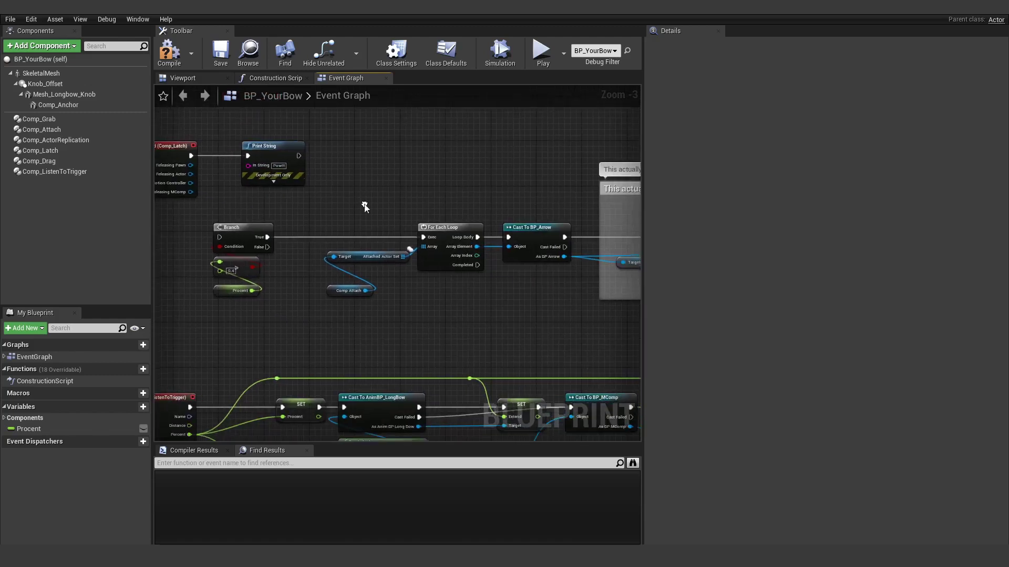
right_drag(369, 313, 460, 169)
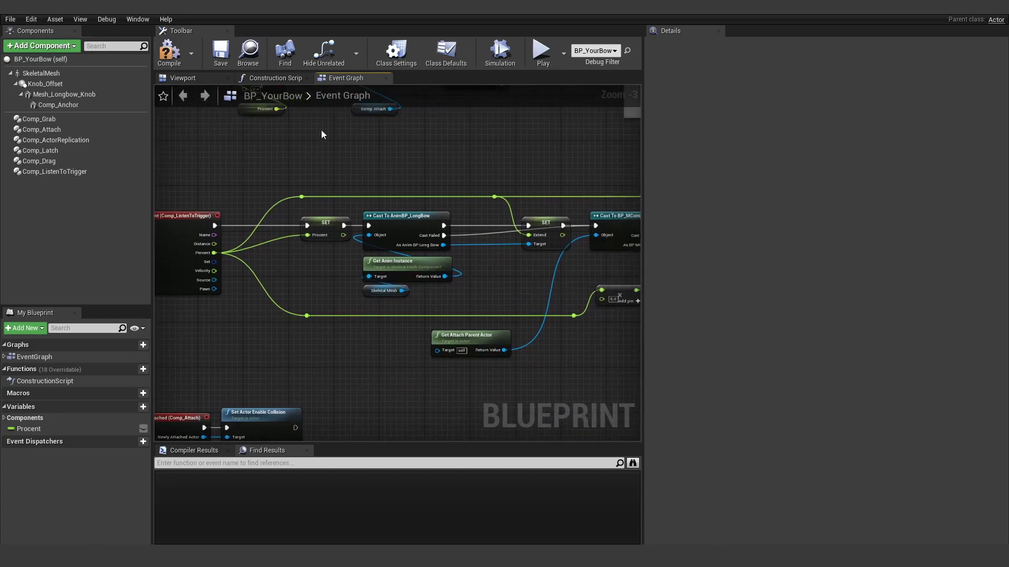
click(176, 54)
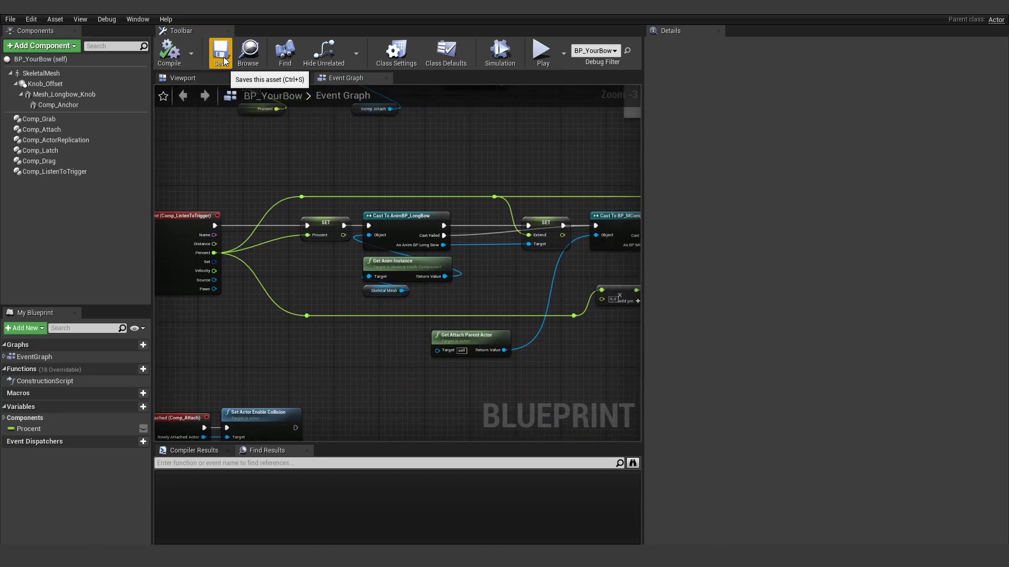